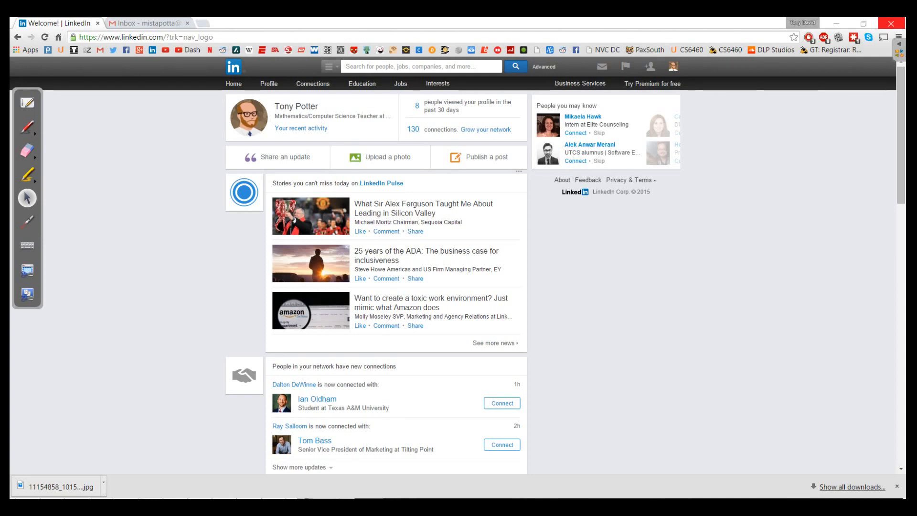
Scroll down through the home feed and back up to the top.
scroll(396, 277, down, 5)
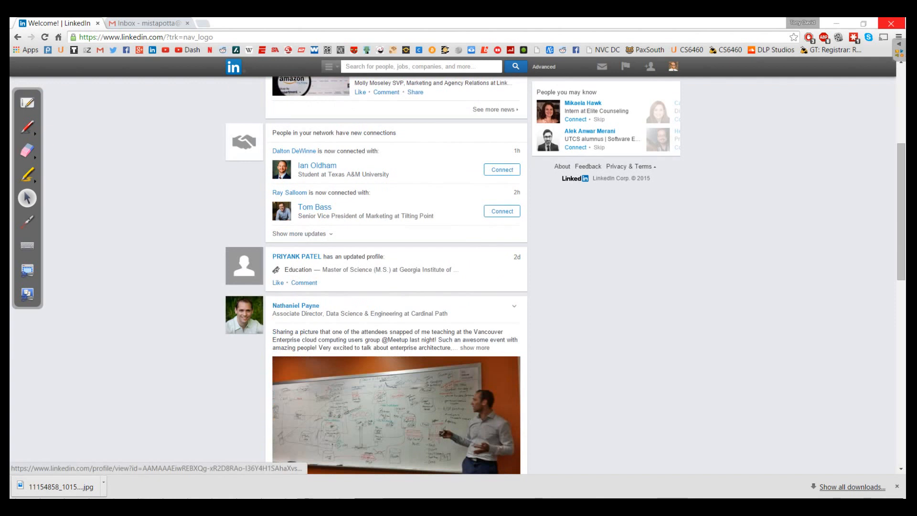
scroll(396, 277, down, 8)
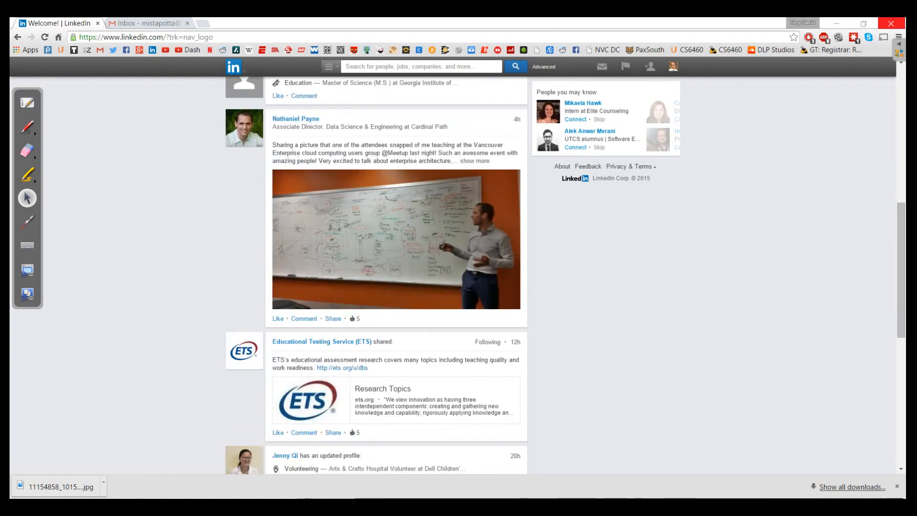
scroll(396, 277, down, 4)
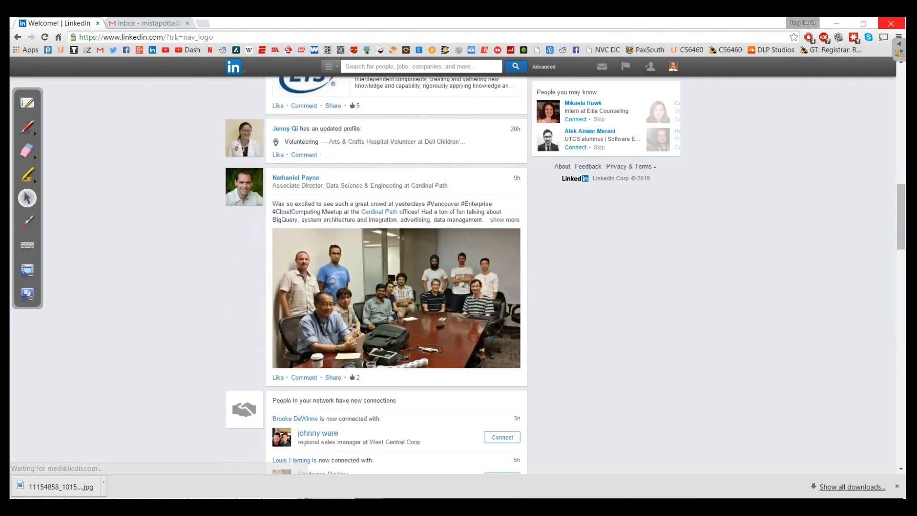
scroll(396, 277, down, 4)
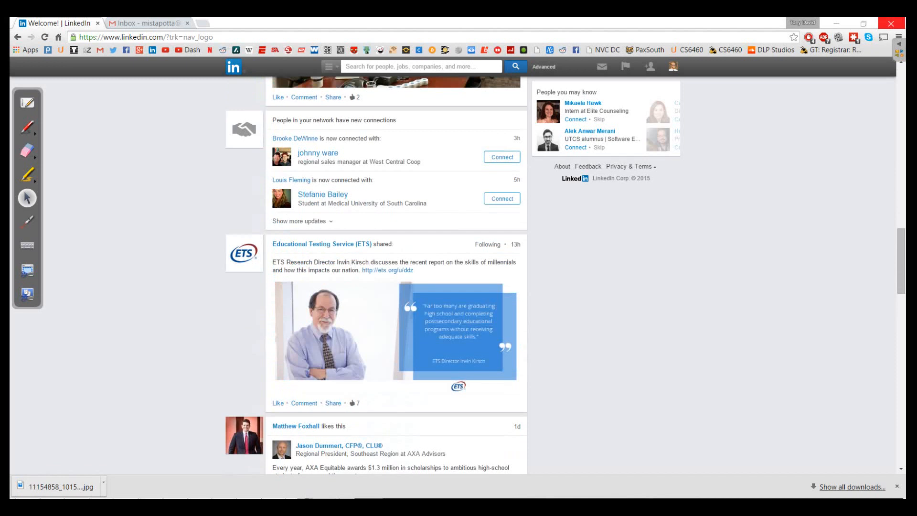
scroll(397, 277, down, 3)
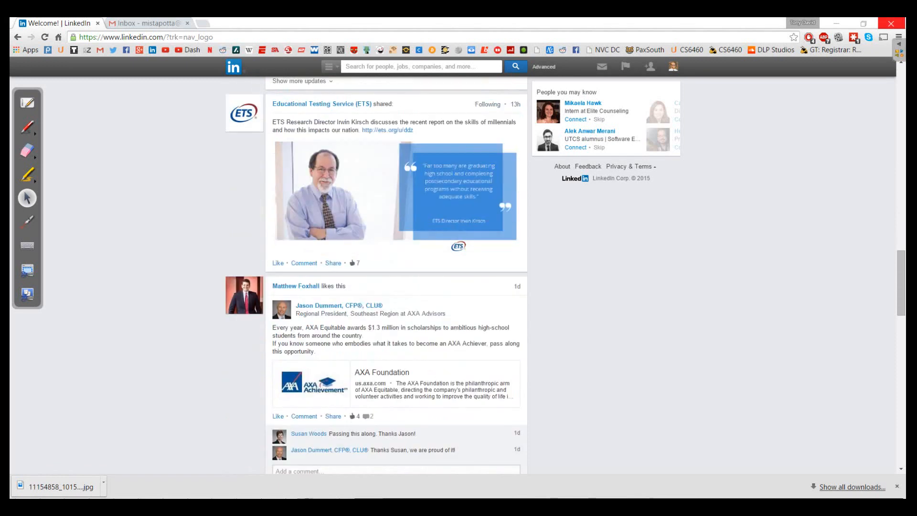
scroll(396, 277, down, 7)
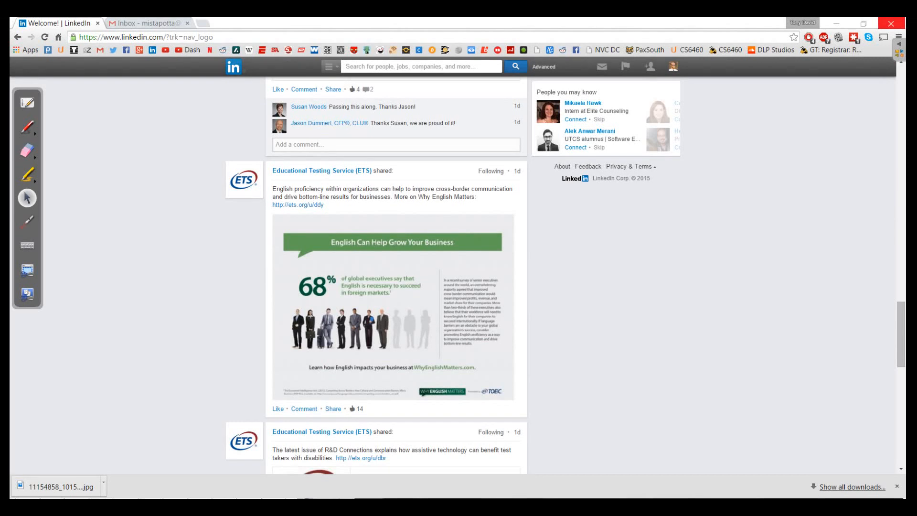
scroll(396, 274, down, 6)
scroll(396, 275, down, 2)
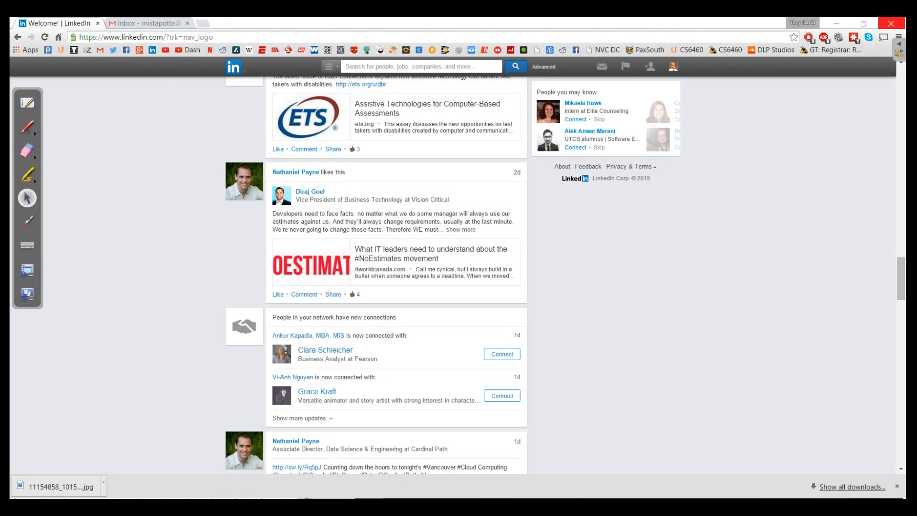
scroll(396, 277, up, 15)
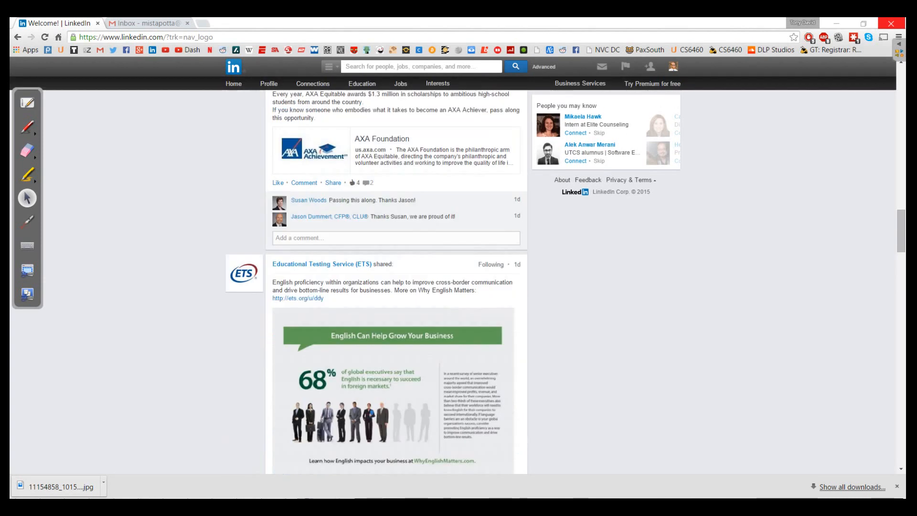
scroll(397, 277, up, 6)
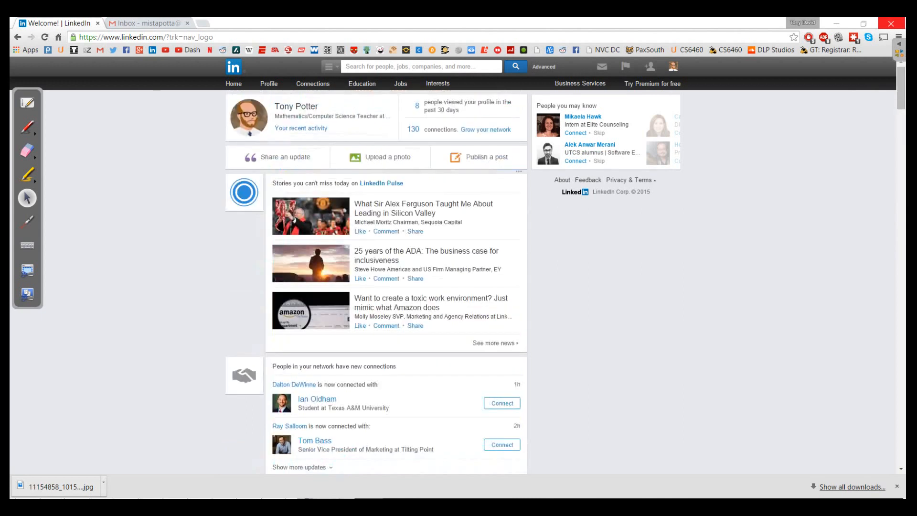
Open Edit Profile and scroll past Summary, Experience, Certifications and Languages to Skills & Endorsements.
click(269, 83)
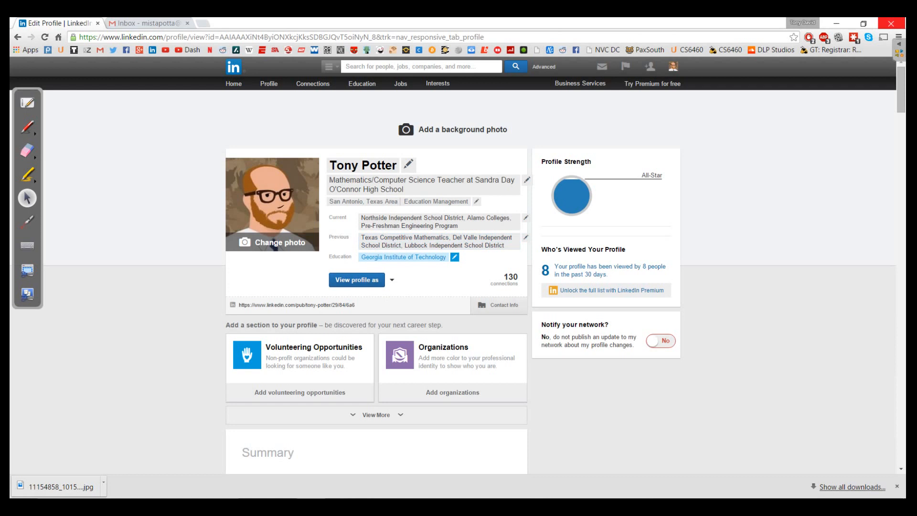
scroll(376, 267, down, 5)
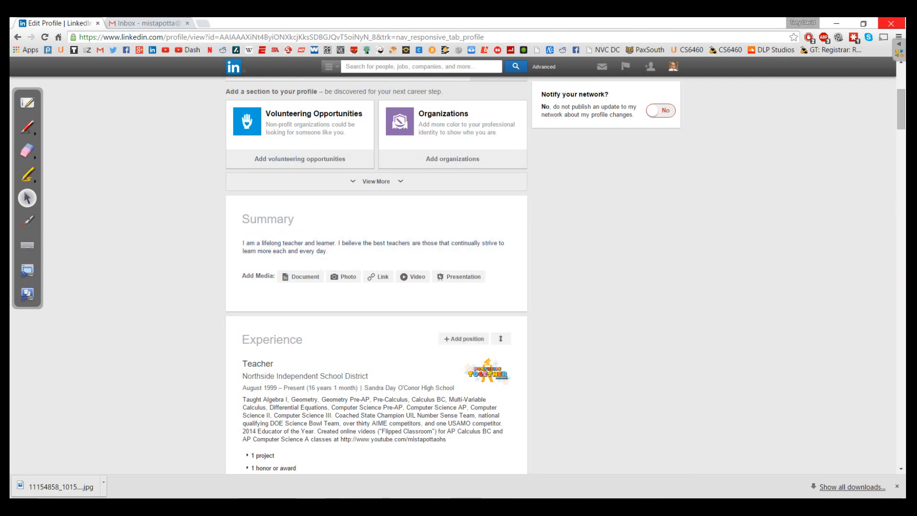
scroll(372, 368, down, 4)
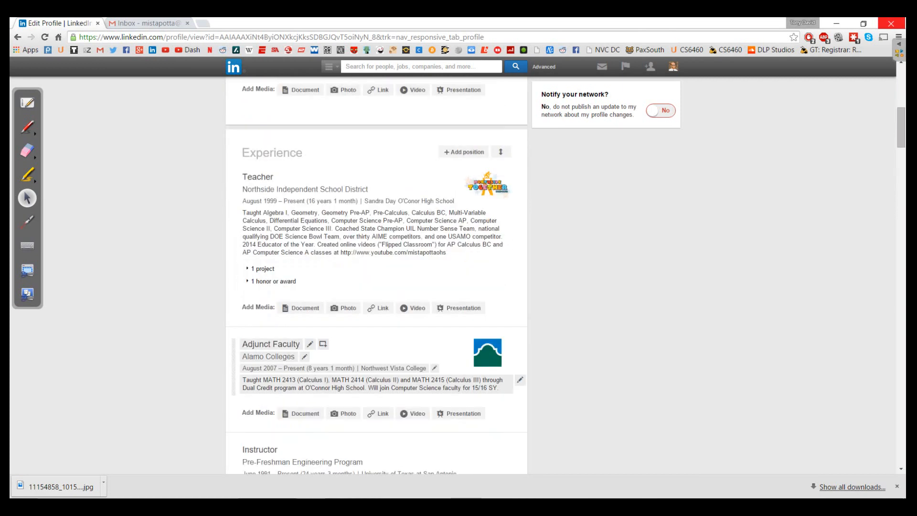
scroll(372, 367, down, 12)
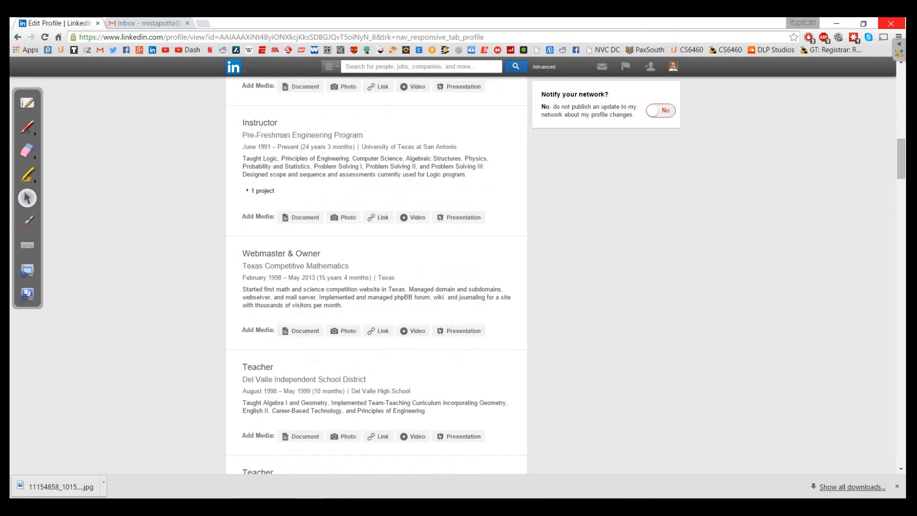
scroll(373, 286, down, 8)
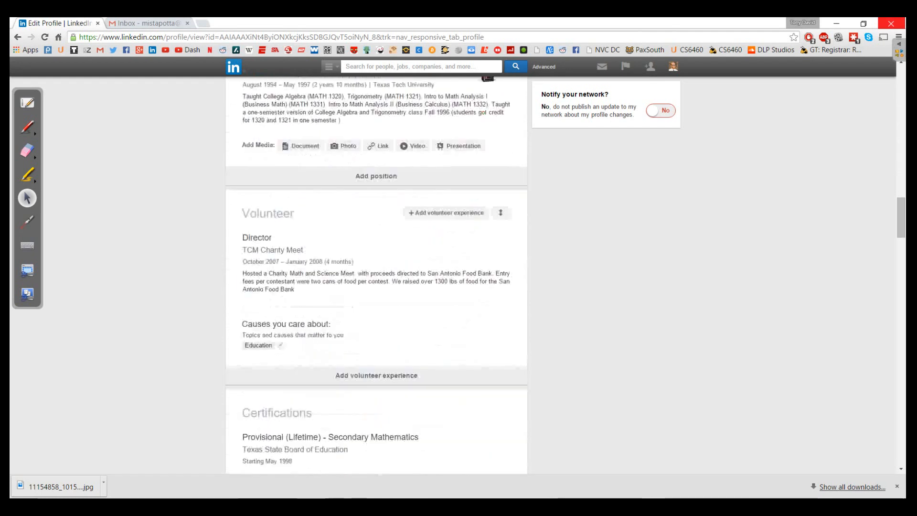
scroll(373, 282, down, 5)
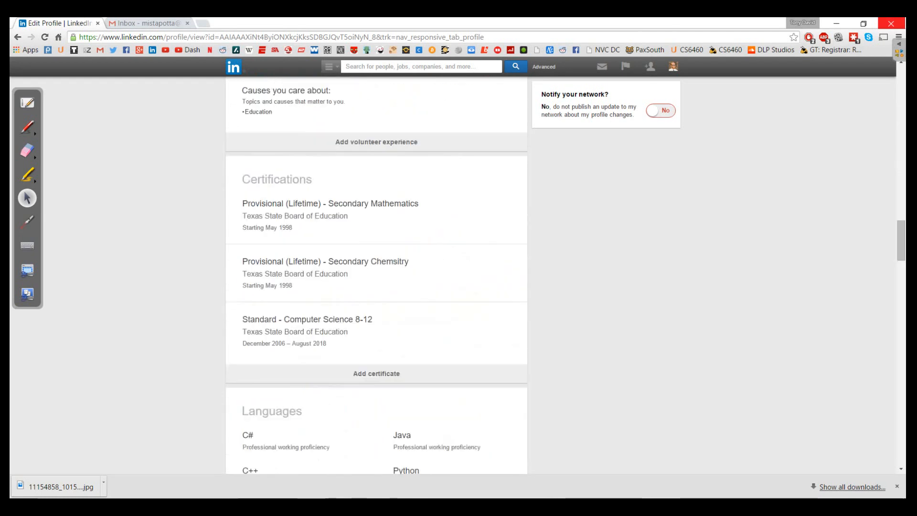
scroll(376, 277, down, 4)
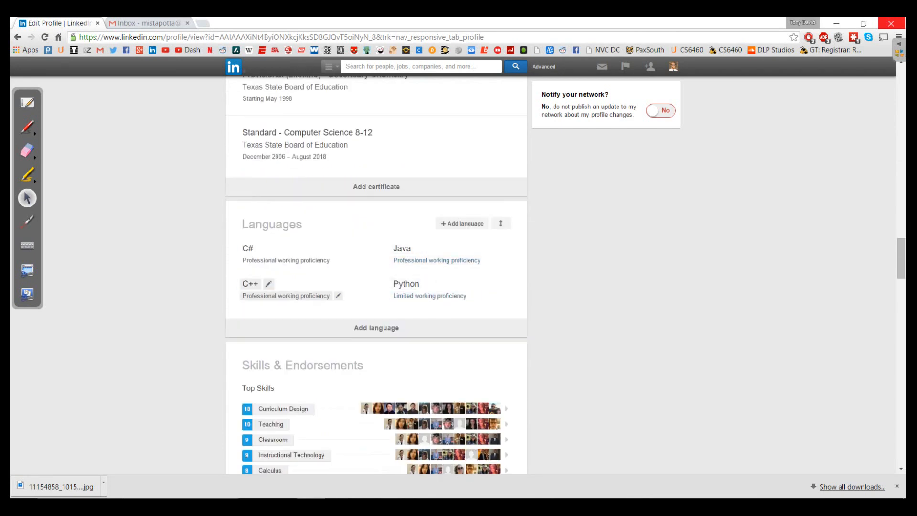
scroll(377, 277, down, 4)
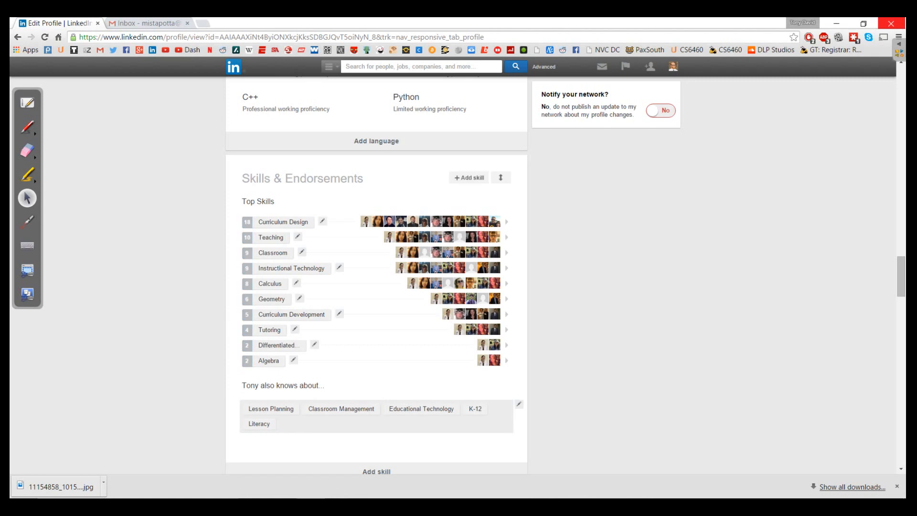
scroll(376, 274, down, 8)
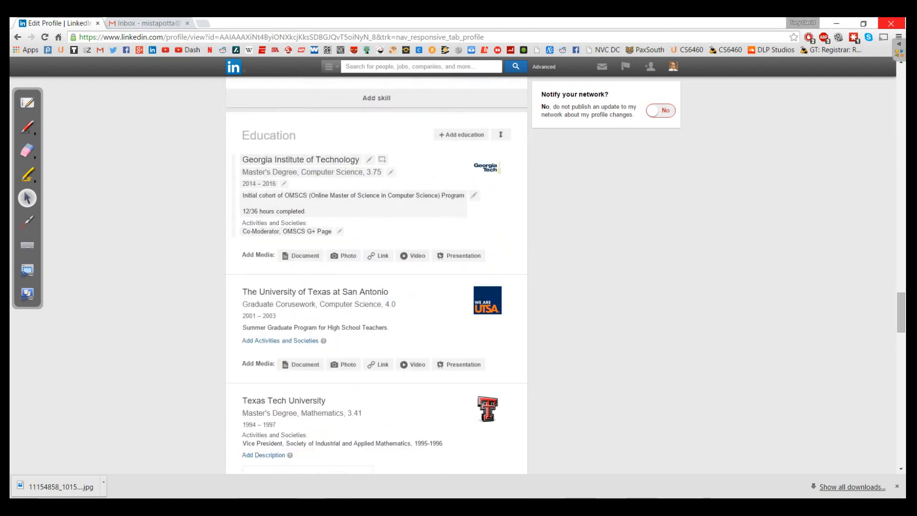
scroll(376, 275, down, 2)
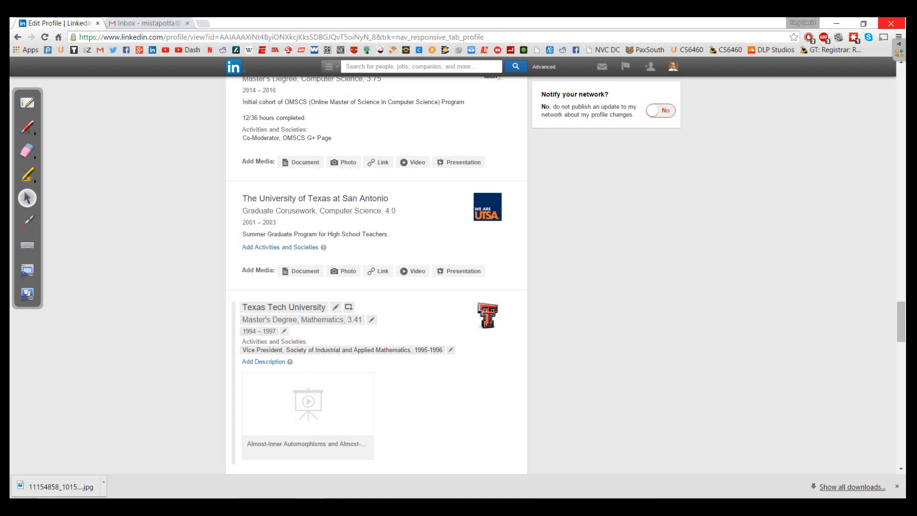
scroll(378, 340, down, 5)
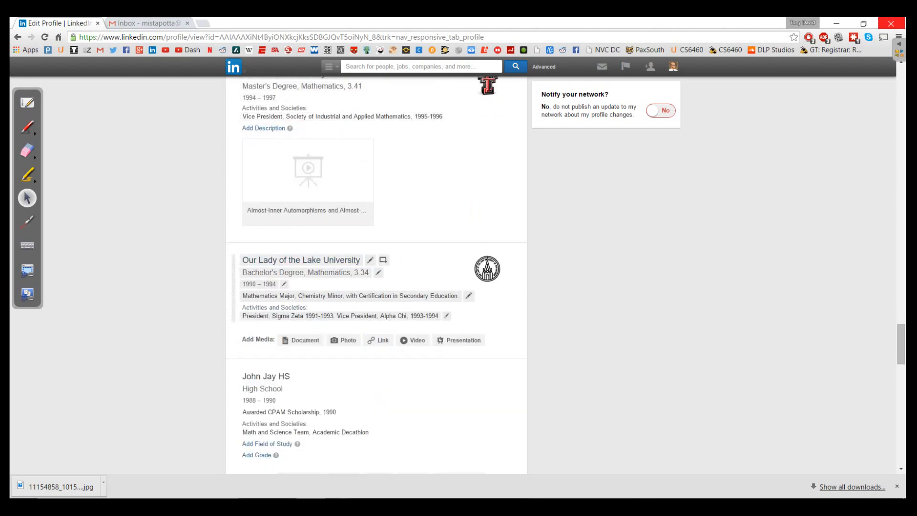
scroll(377, 274, down, 7)
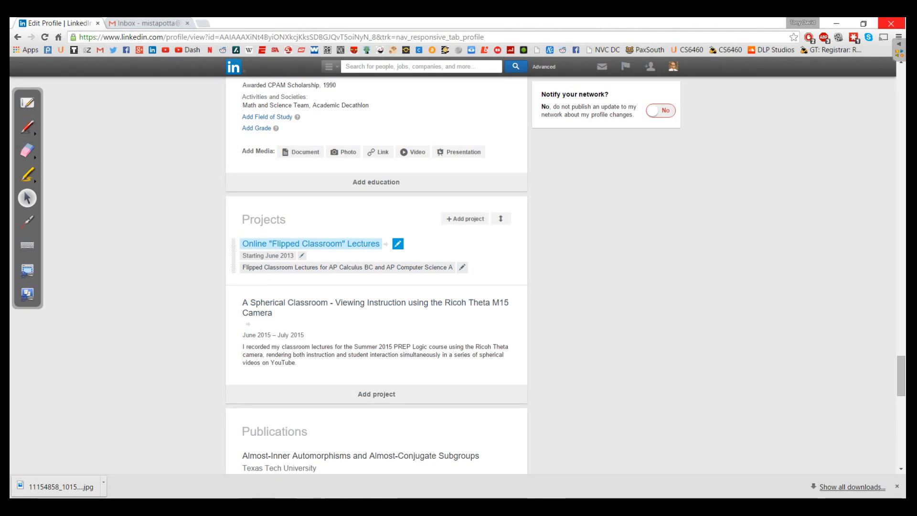
scroll(376, 277, down, 7)
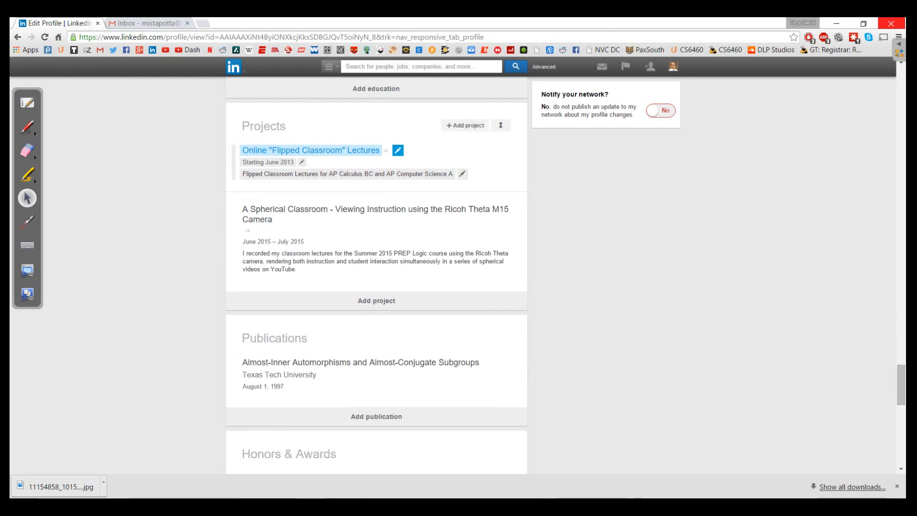
scroll(477, 352, down, 3)
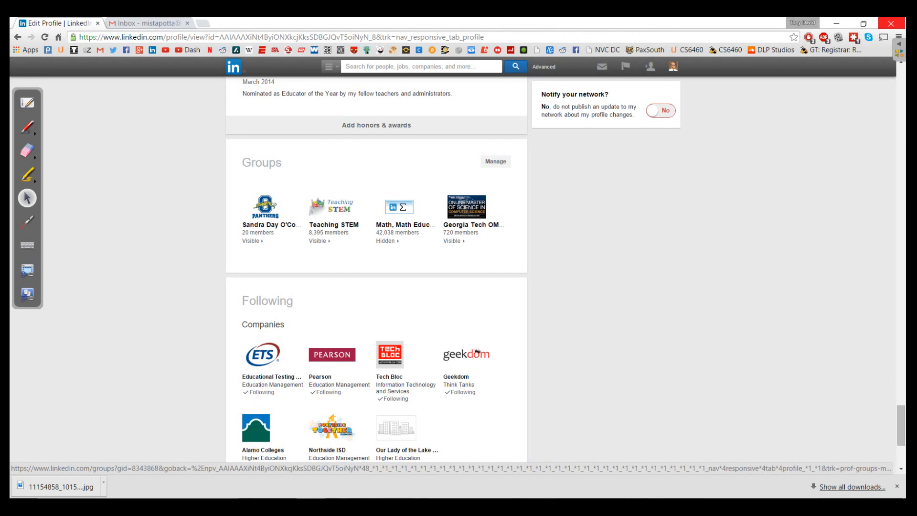
scroll(377, 272, down, 2)
scroll(463, 257, down, 1)
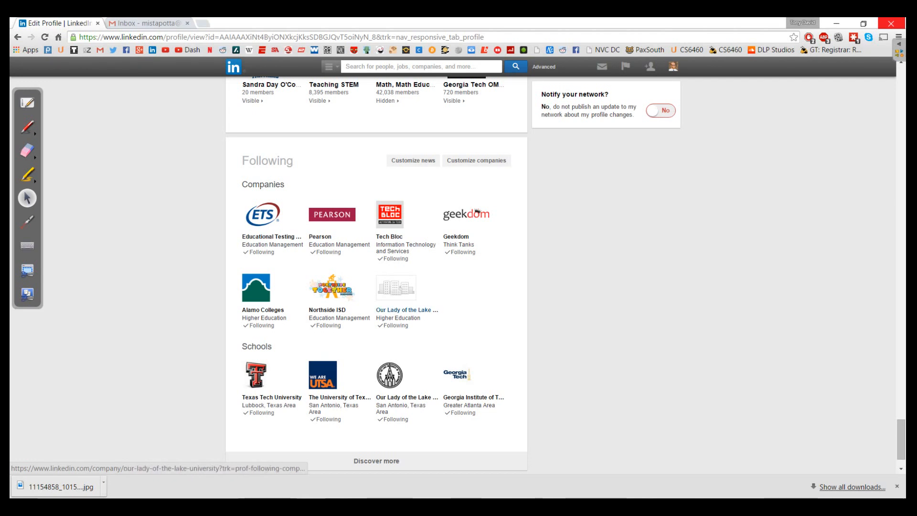
scroll(376, 287, down, 2)
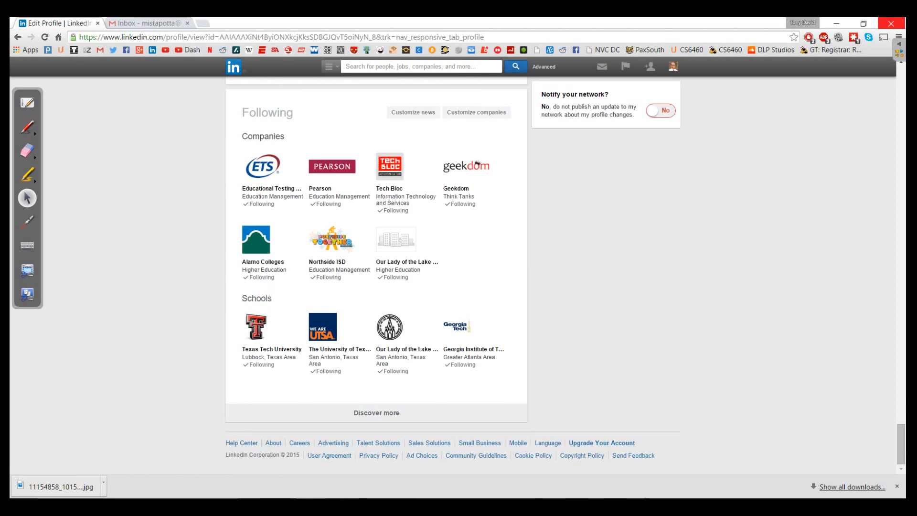
Sign out of the teacher account and go to the Join now sign-up form.
mouse_move(672, 66)
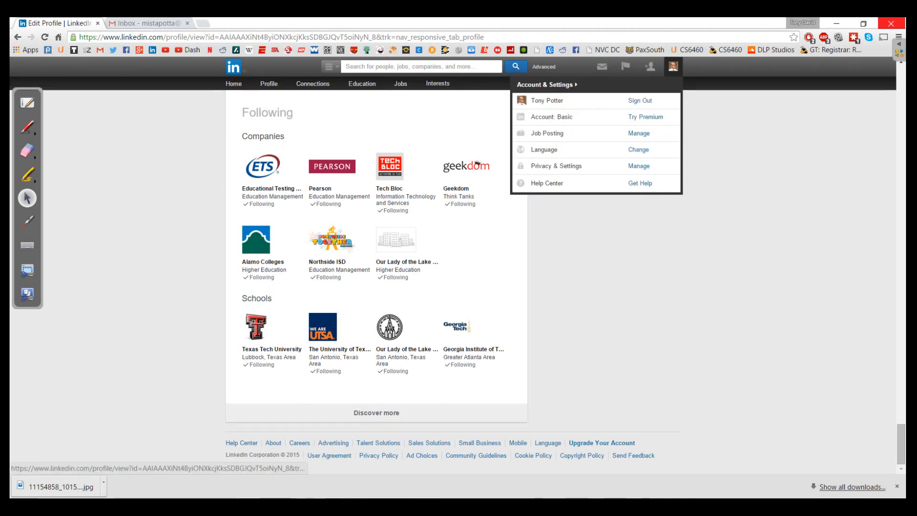
click(640, 100)
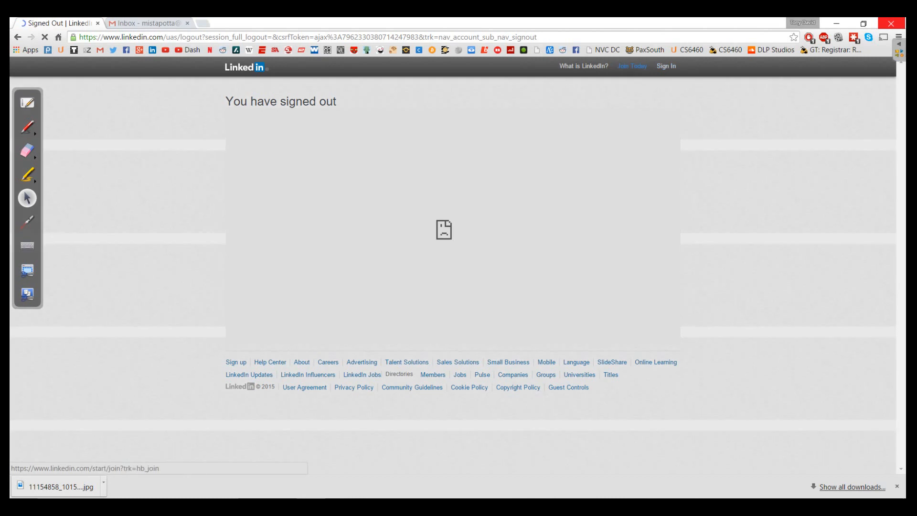
click(631, 66)
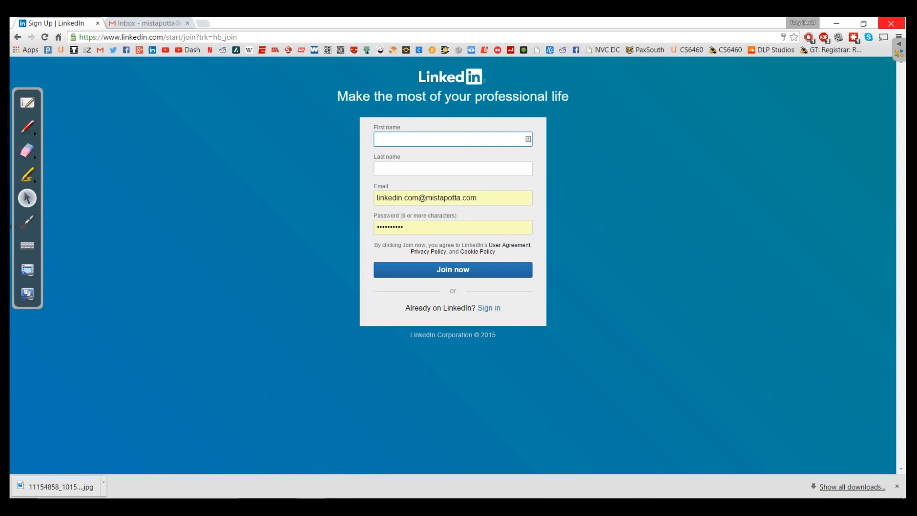
Enter the student's first name, last name, e-mail and password, and submit Join now.
key(Tab)
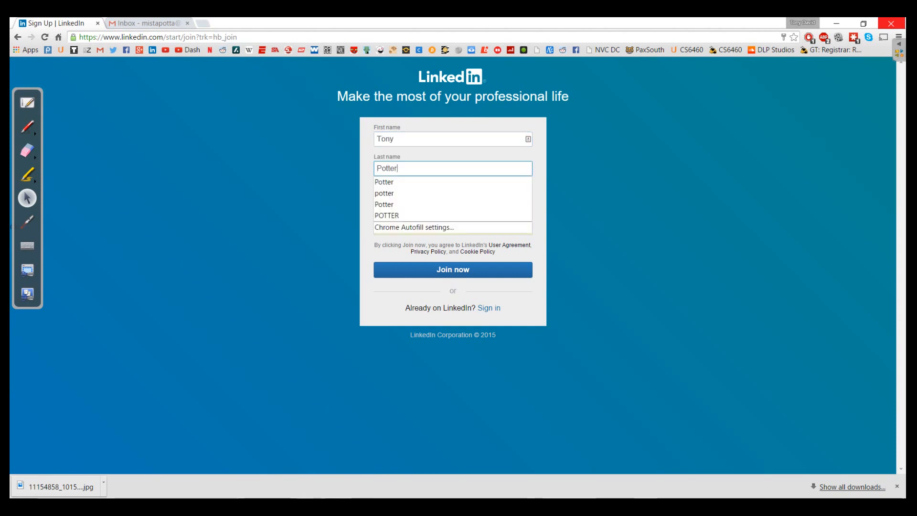
key(Tab)
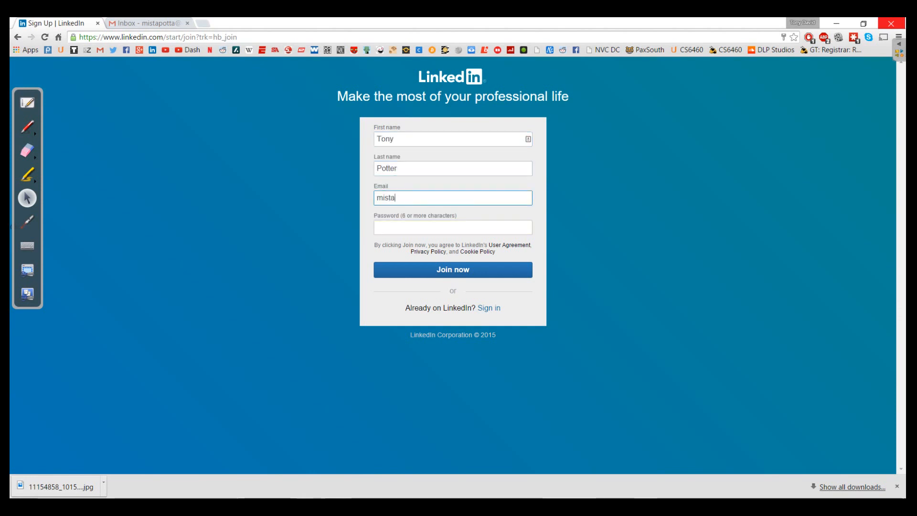
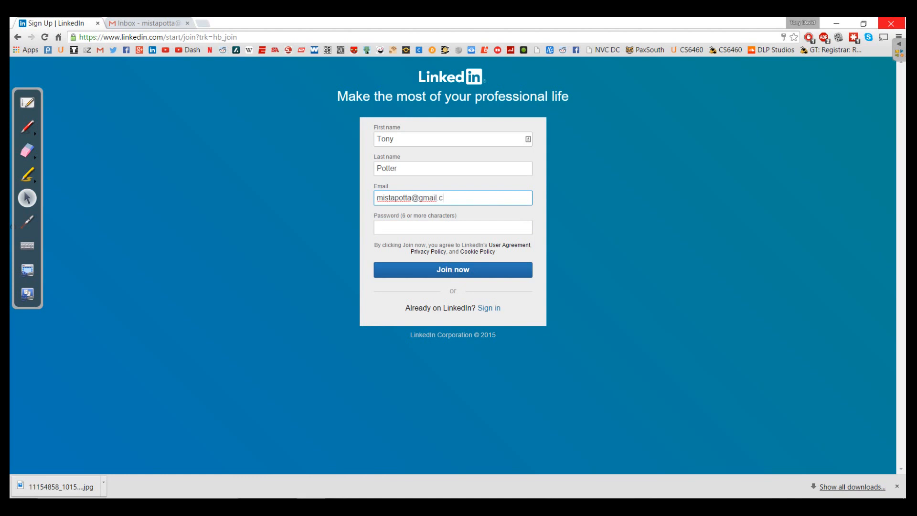
key(Tab)
text(••••••••••)
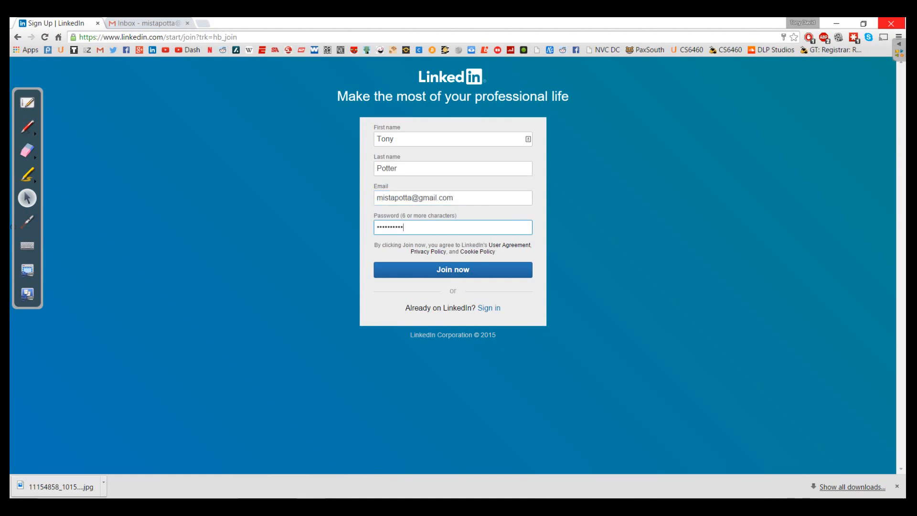
key(Return)
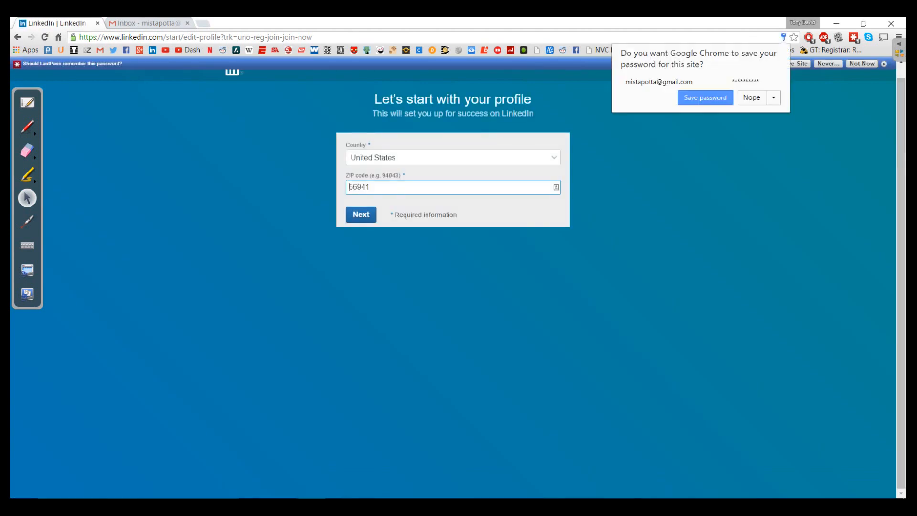
Decline the browser's password save and set the location ZIP code to 78023.
click(752, 97)
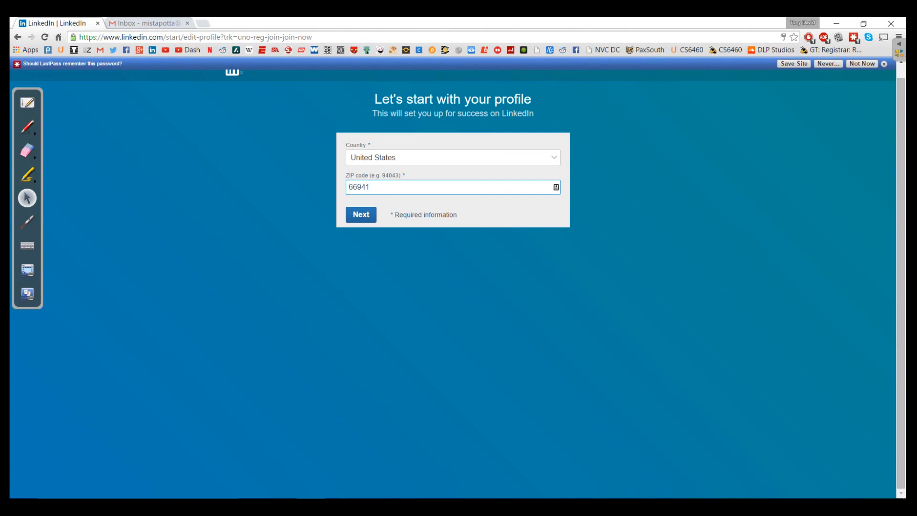
key(ctrl+a)
text(78023)
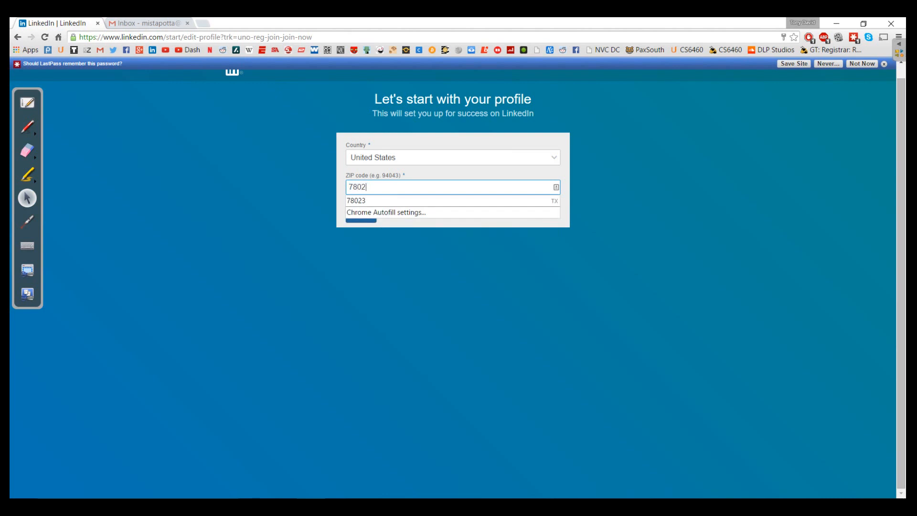
key(Tab)
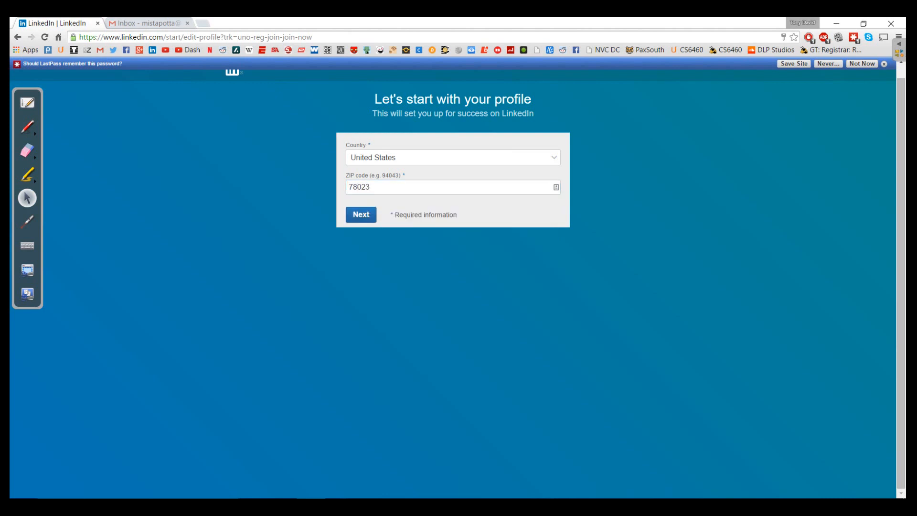
key(Return)
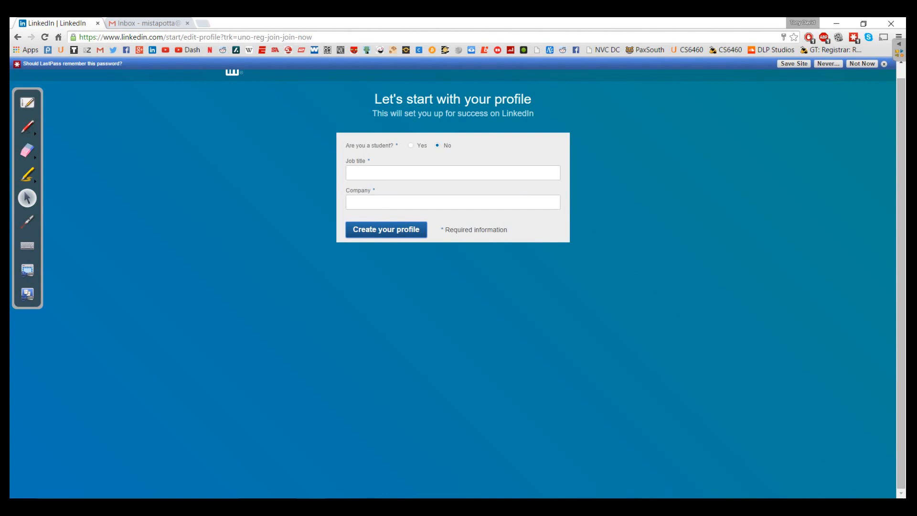
Mark the user as a student at Sandra Day O'Connor HS, attending 2012 to 2016.
click(410, 146)
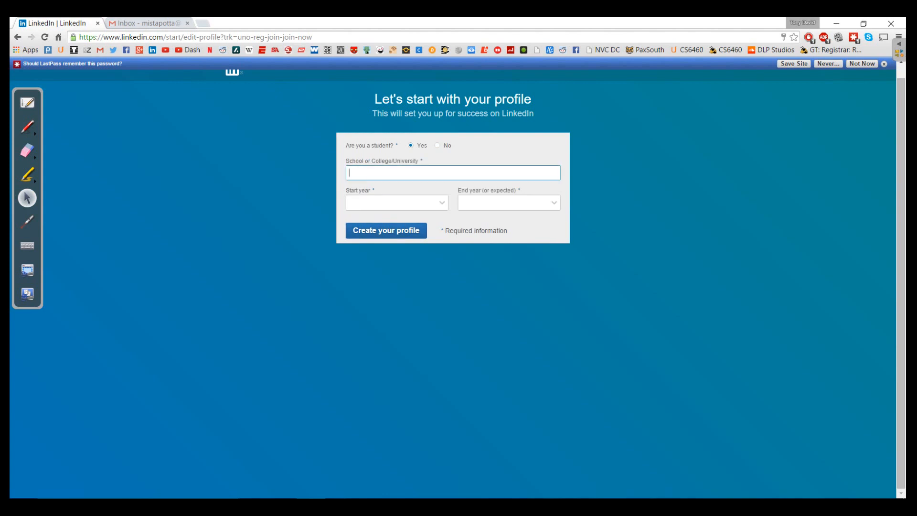
text(Sandra Day O'Connor HS)
key(Tab)
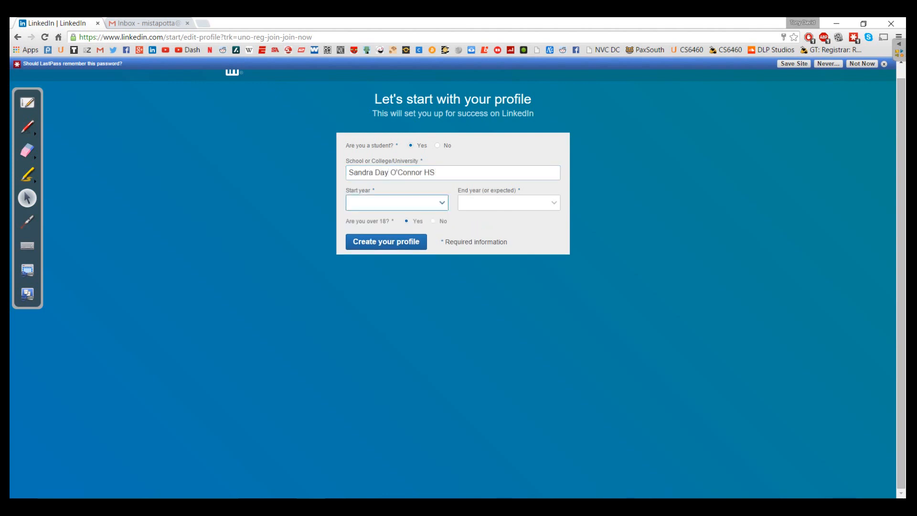
key(space)
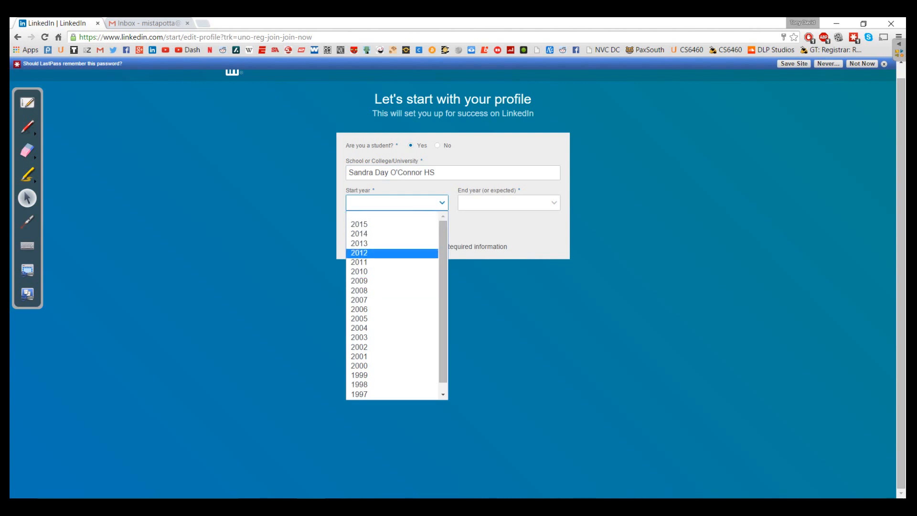
click(378, 253)
click(509, 202)
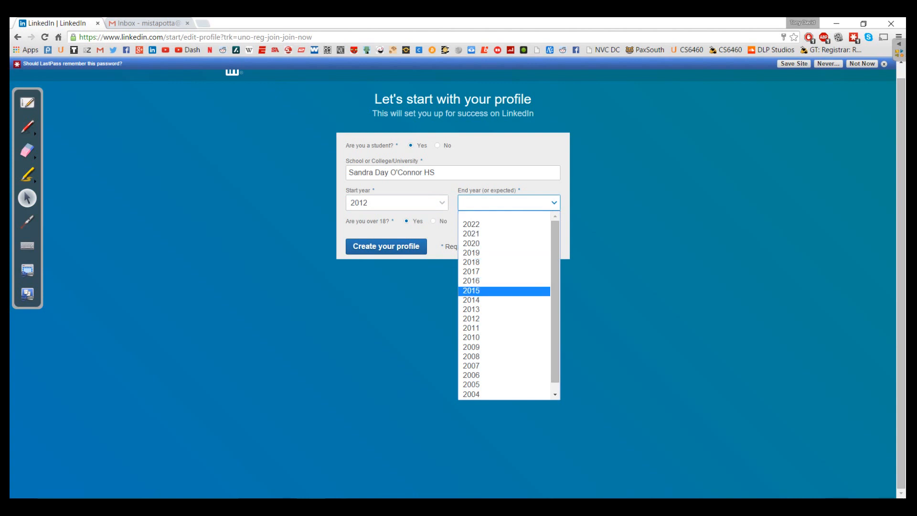
click(501, 291)
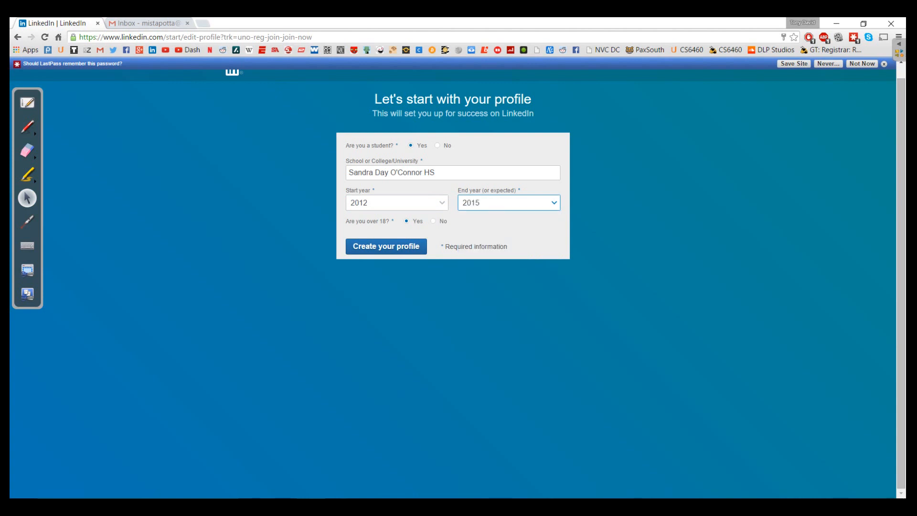
click(508, 203)
click(501, 281)
Answer yes to being over 18 and create the profile.
click(433, 221)
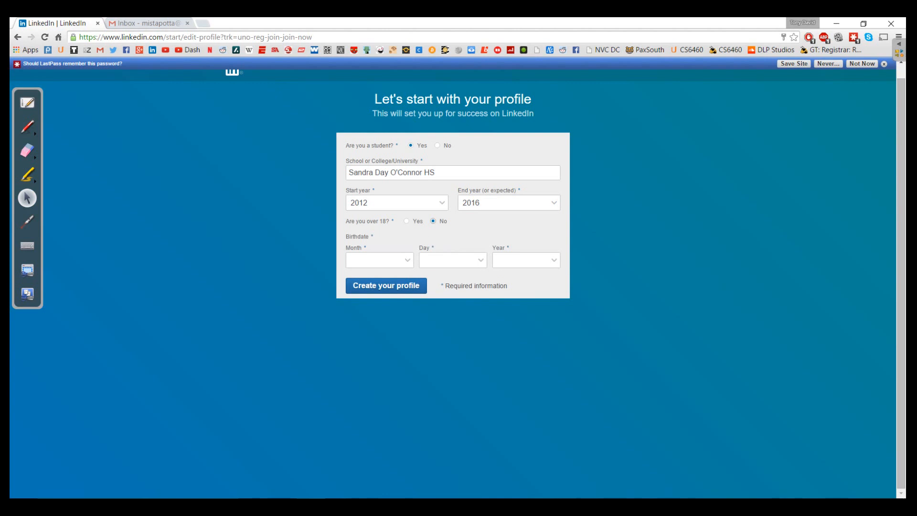
click(407, 221)
click(386, 247)
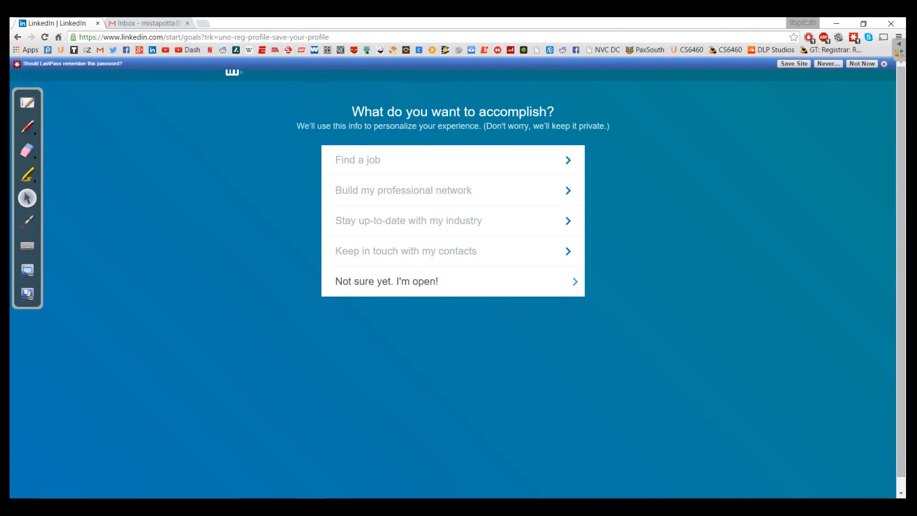
Choose 'Not sure yet. I'm open!' as the goal and confirm skipping the contact import.
click(387, 281)
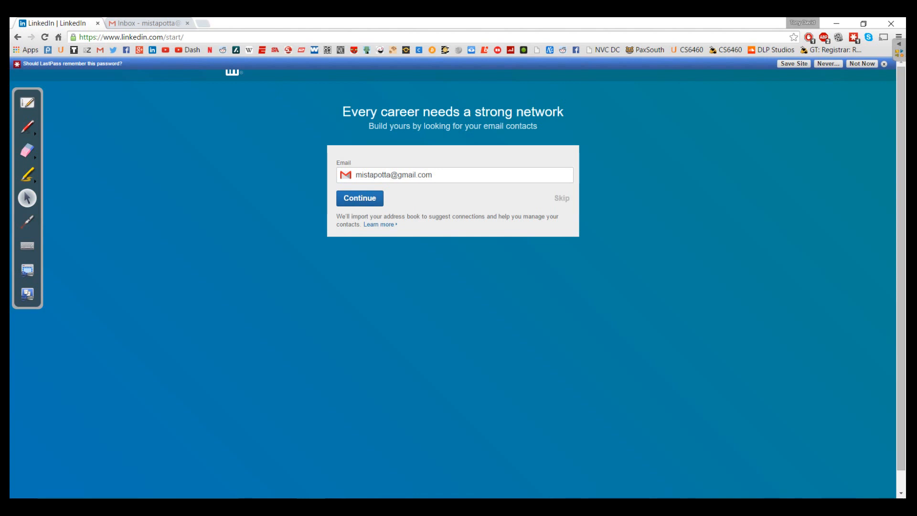
click(562, 198)
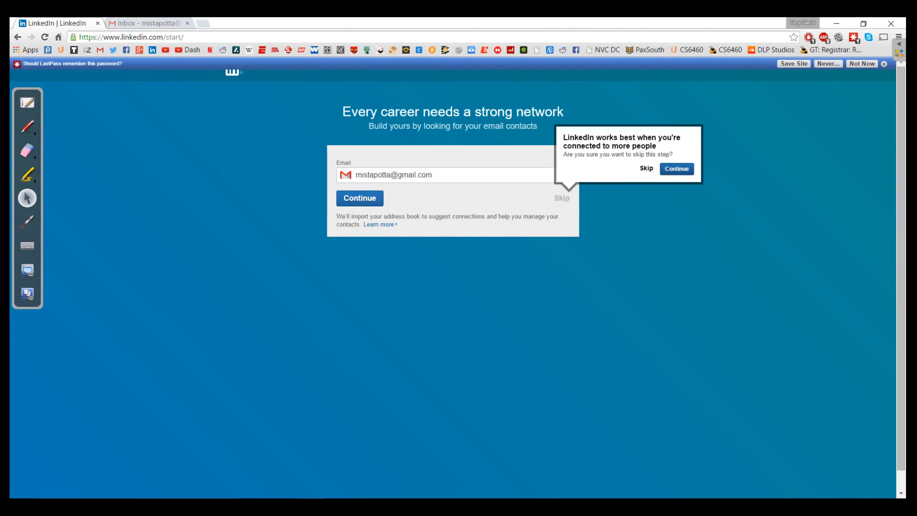
click(646, 168)
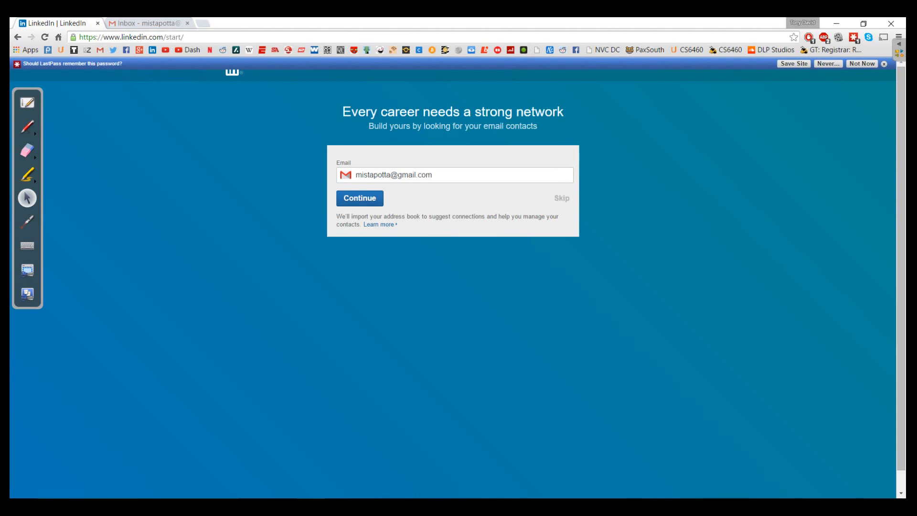
click(562, 198)
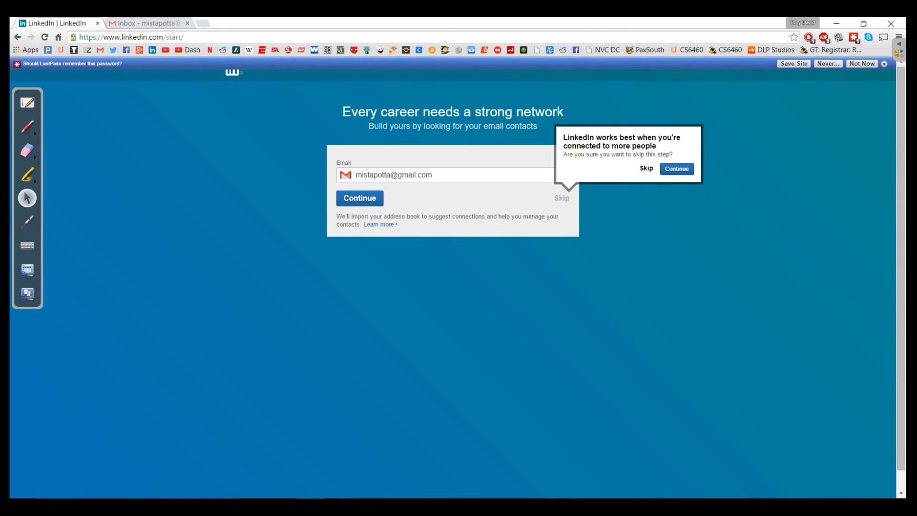
click(646, 169)
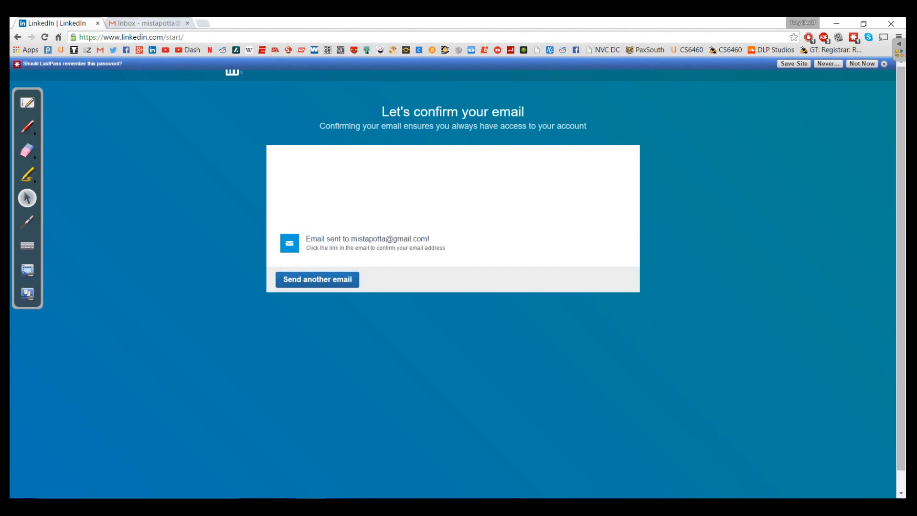
In Gmail's Social category, open LinkedIn's message and confirm the account's email address.
key(ctrl+Tab)
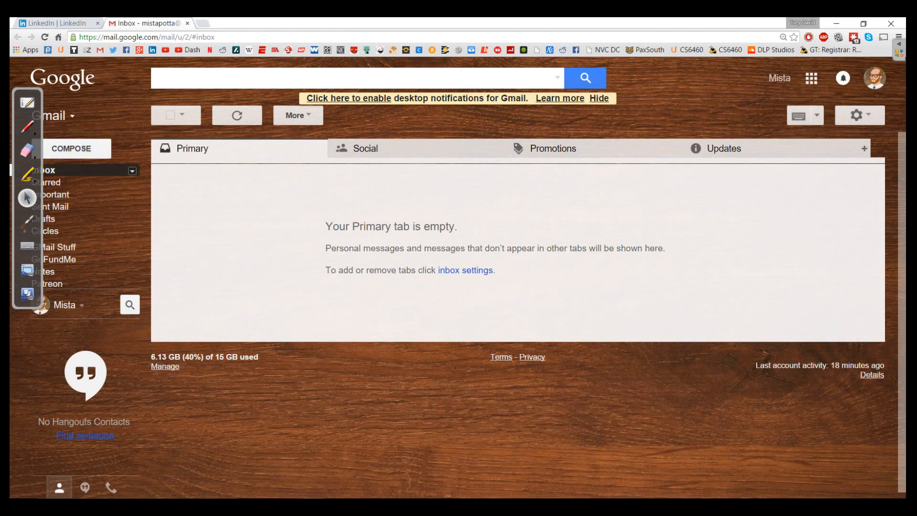
click(47, 170)
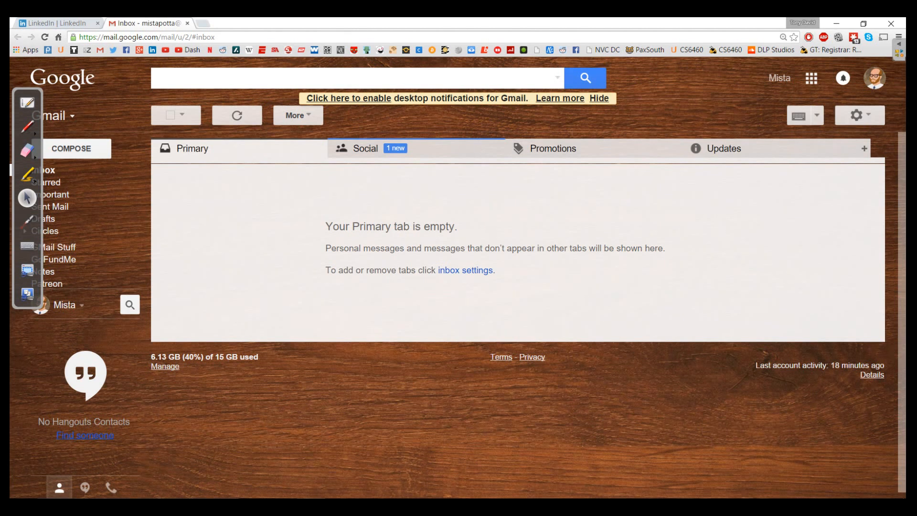
click(365, 148)
click(334, 172)
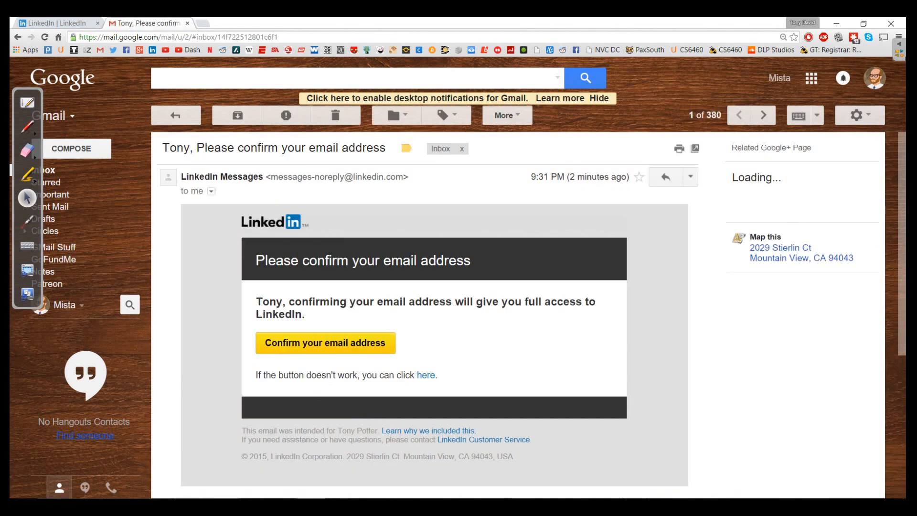
click(325, 342)
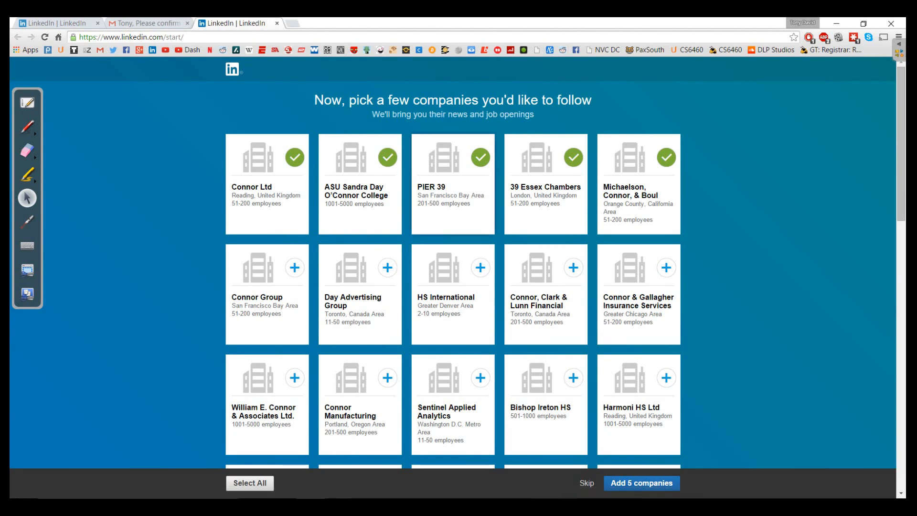
Deselect all five suggested companies and skip following any companies.
click(295, 157)
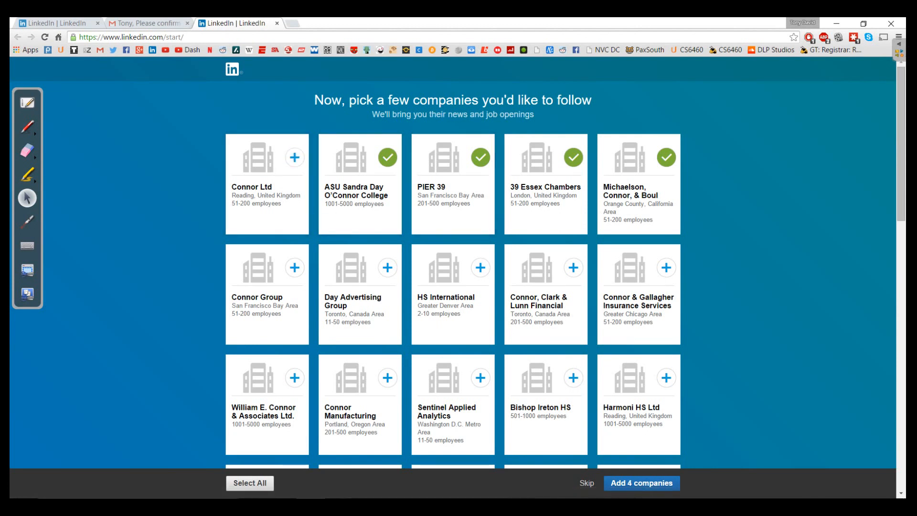
click(387, 157)
click(481, 157)
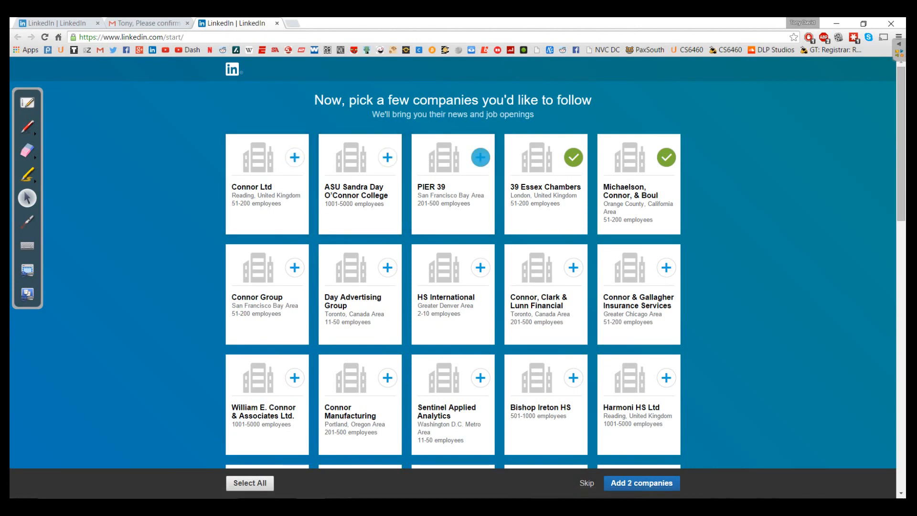
click(573, 157)
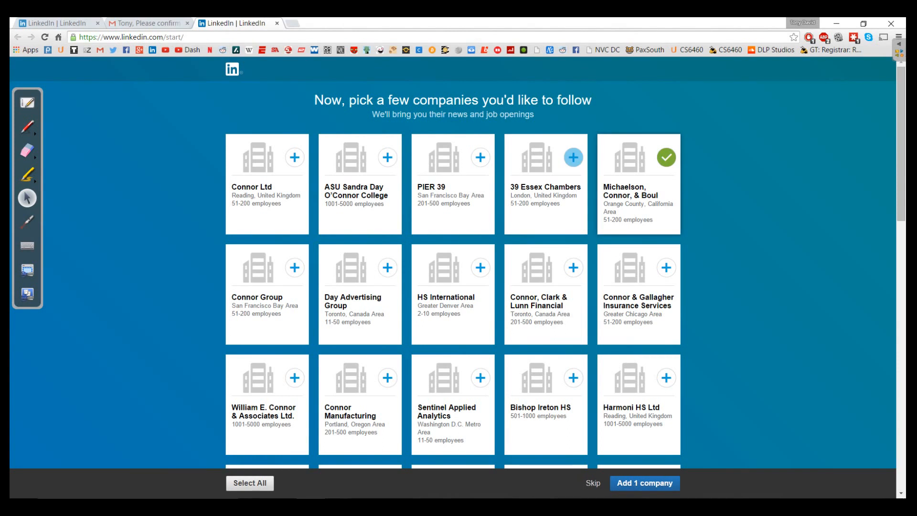
click(667, 157)
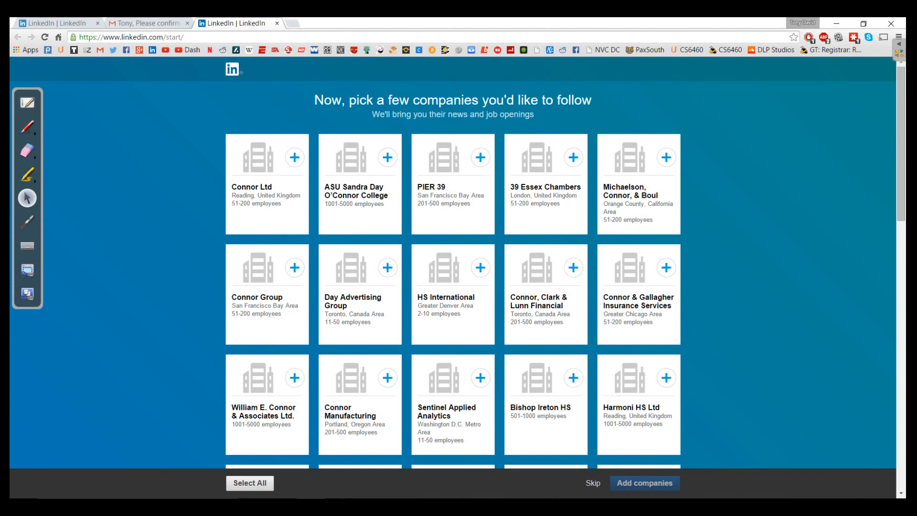
click(593, 482)
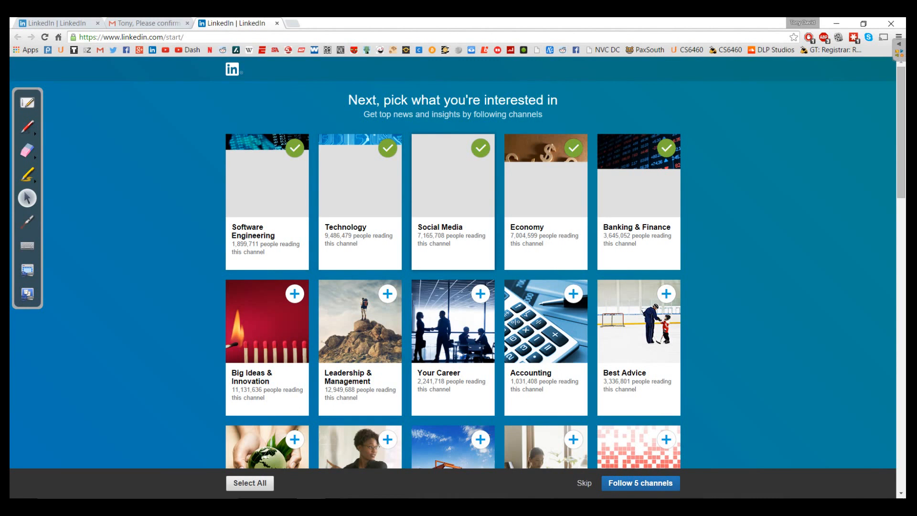
Deselect Economy and Banking & Finance, then follow Software Engineering, Technology and Social Media.
click(573, 148)
click(666, 148)
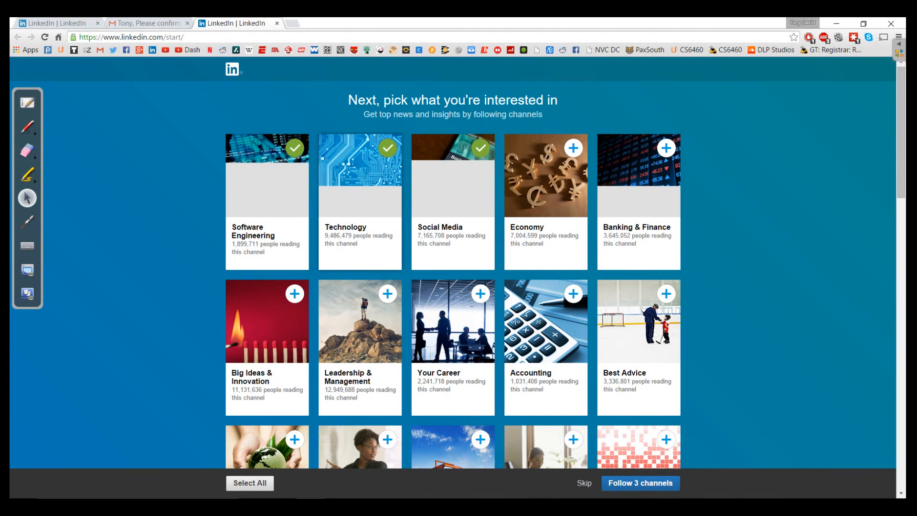
scroll(453, 267, down, 1)
scroll(360, 210, down, 9)
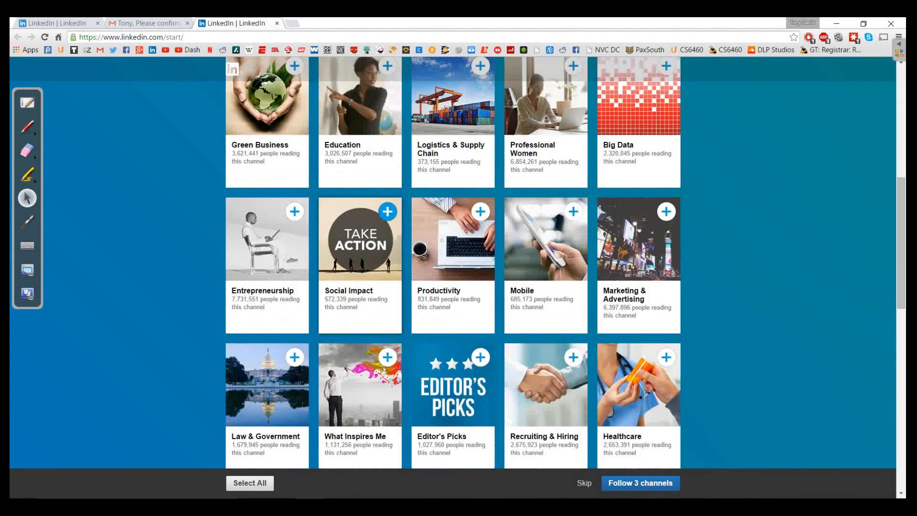
scroll(388, 124, down, 6)
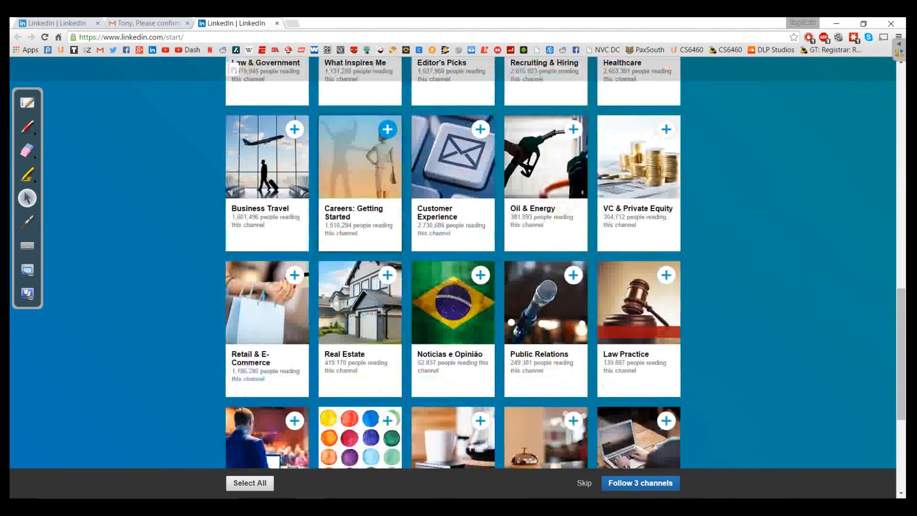
scroll(387, 127, down, 1)
click(639, 483)
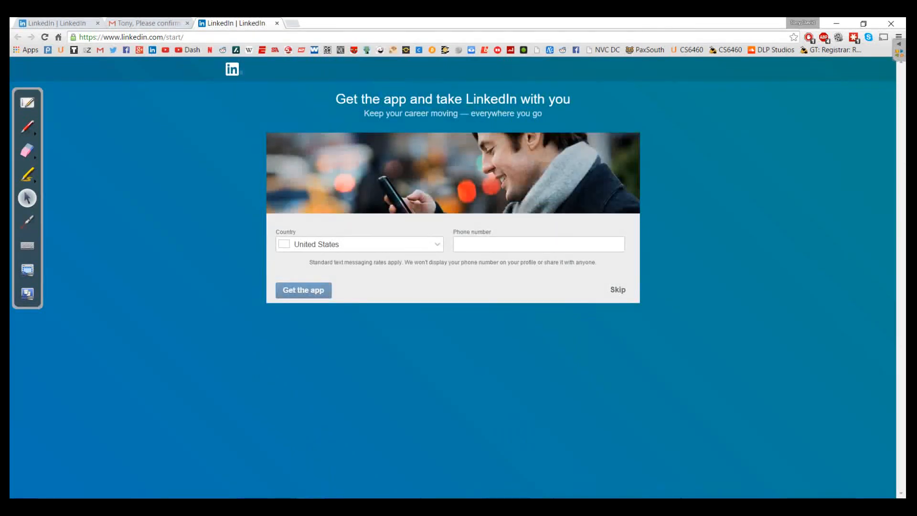
Skip the 'Get the app' mobile offer.
click(617, 290)
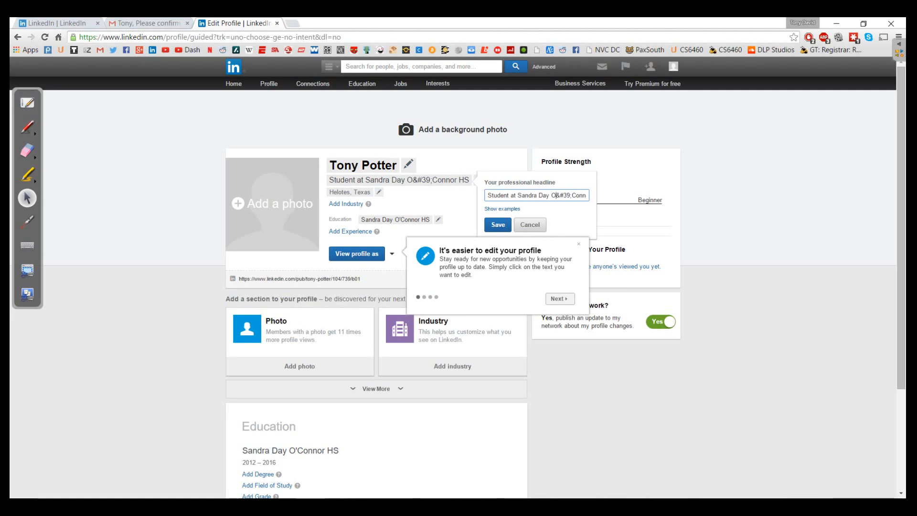
Replace '&#39;' with an apostrophe so the headline reads 'Student at Sandra Day O'Connor HS'.
key(BackSpace)
key(BackSpace)
key(BackSpace)
key(BackSpace)
key(BackSpace)
text(')
key(Return)
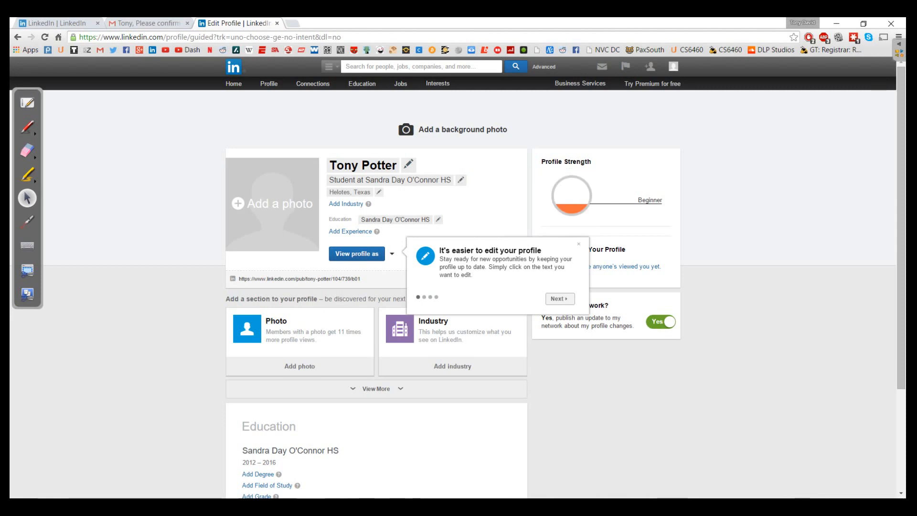
scroll(376, 287, down, 5)
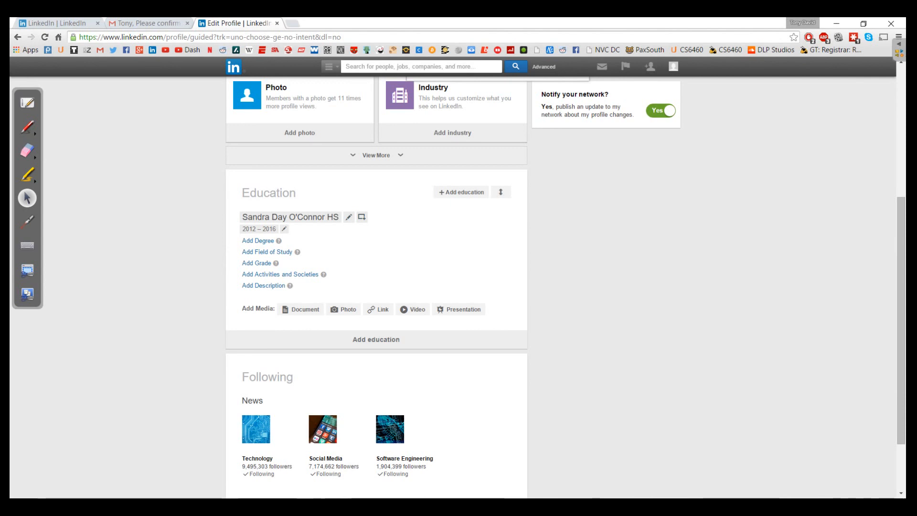
Give the Sandra Day O'Connor HS entry grade 12, a Computer Science/Calculus description, and High School degree.
click(257, 262)
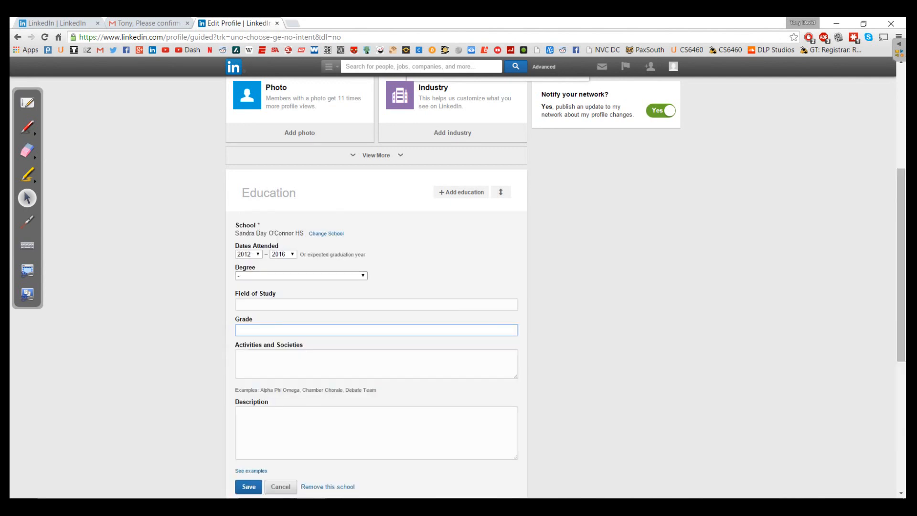
text(12)
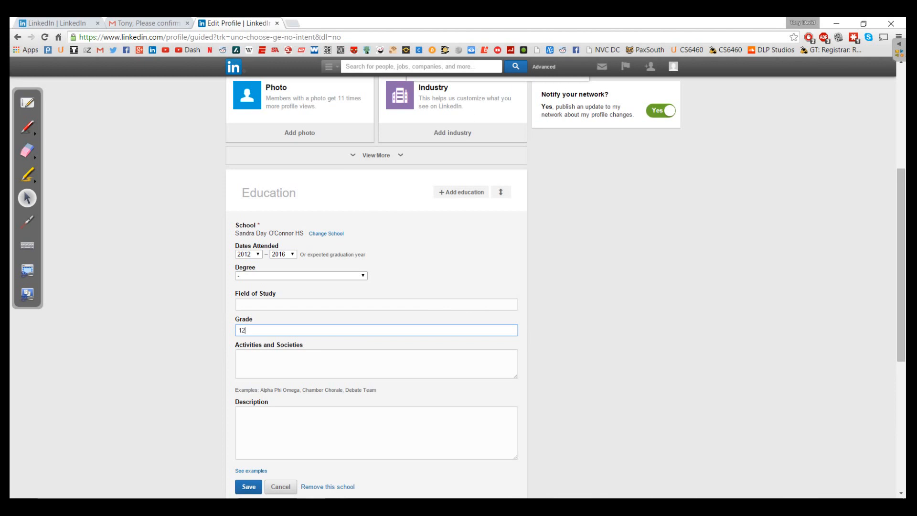
click(267, 425)
text(Taken s)
text(everal )
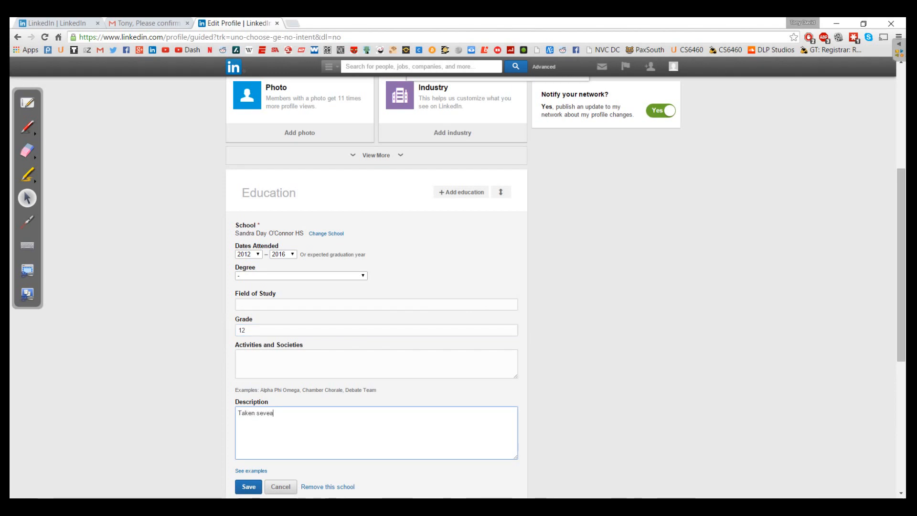
text(cour)
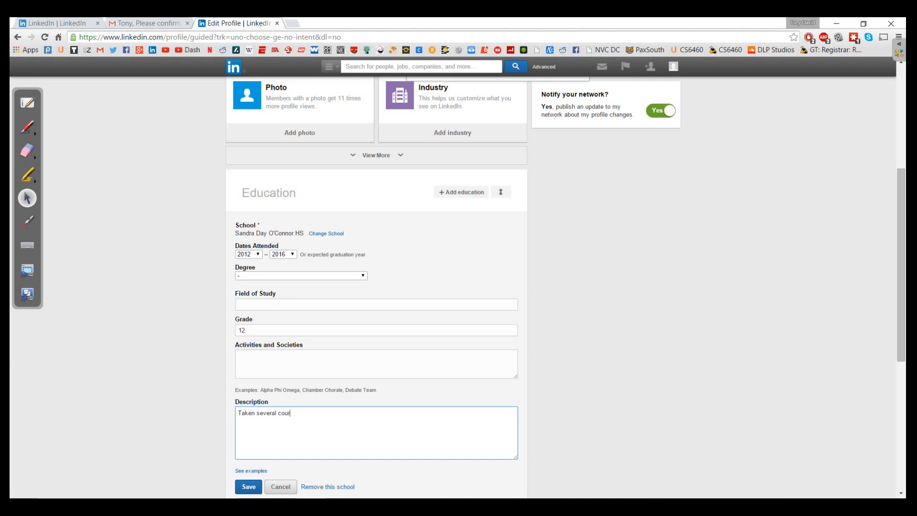
text(ses in C)
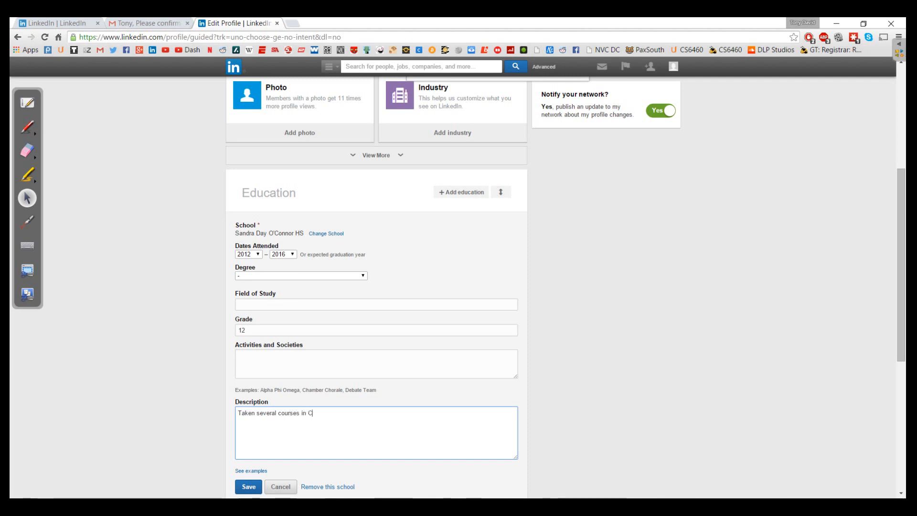
text(omputer Science and advanced mathematics, c)
text(ncluding Calculus.)
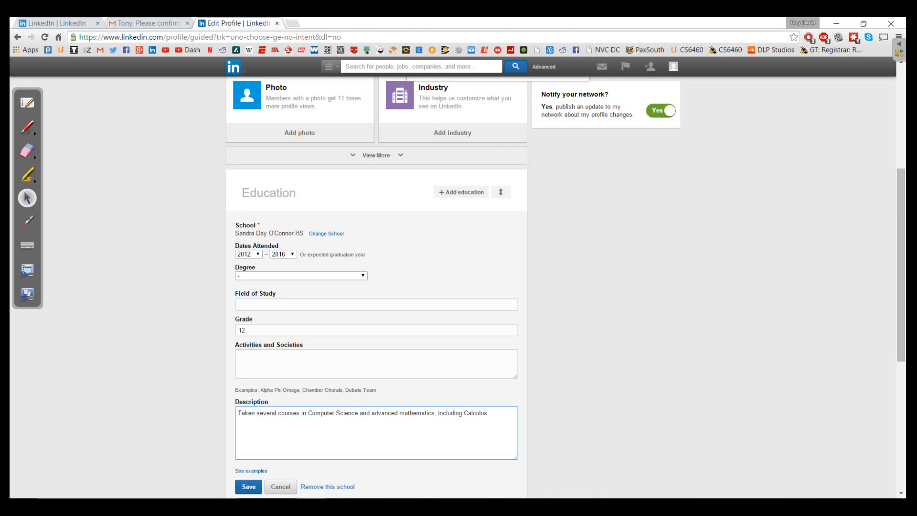
click(301, 275)
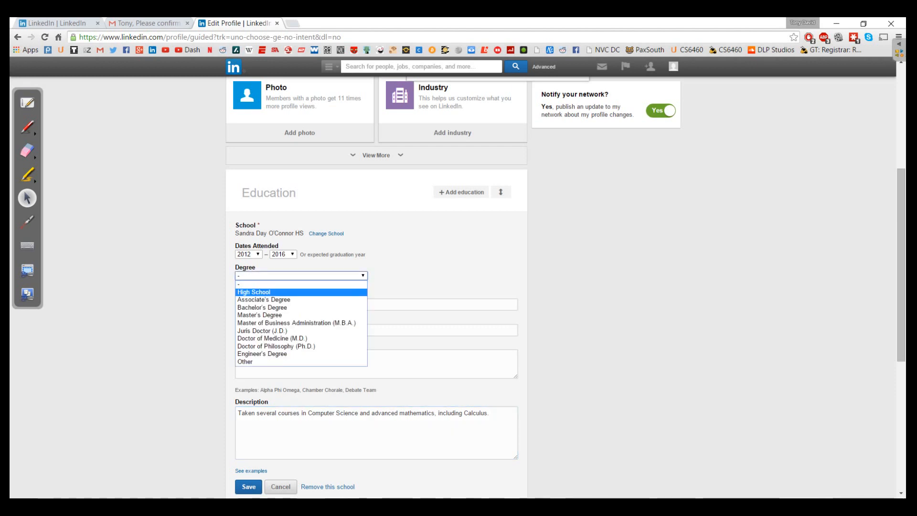
key(Return)
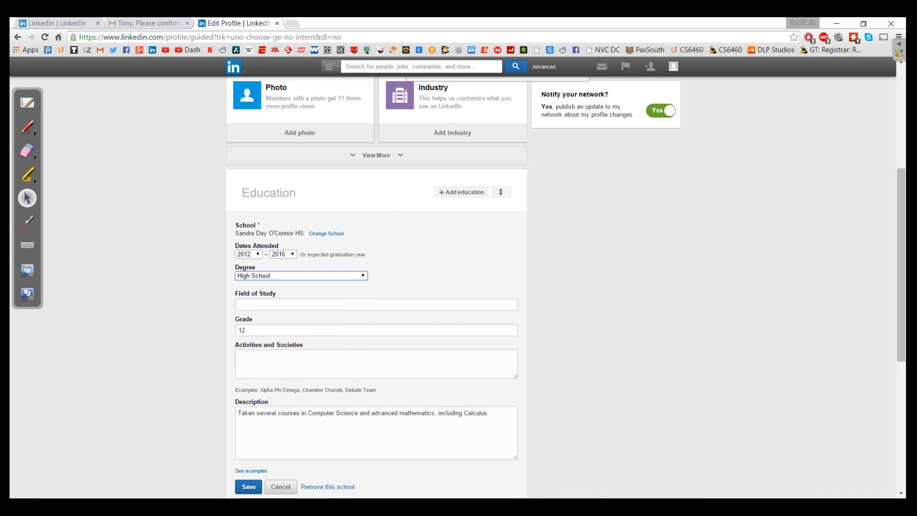
click(248, 487)
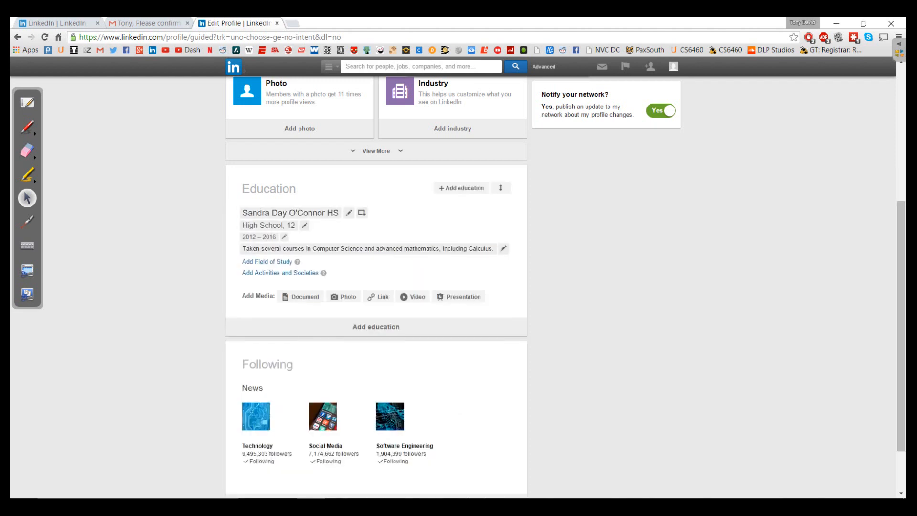
Advance the profile tips popup to its next tip.
scroll(301, 295, down, 2)
scroll(301, 294, up, 5)
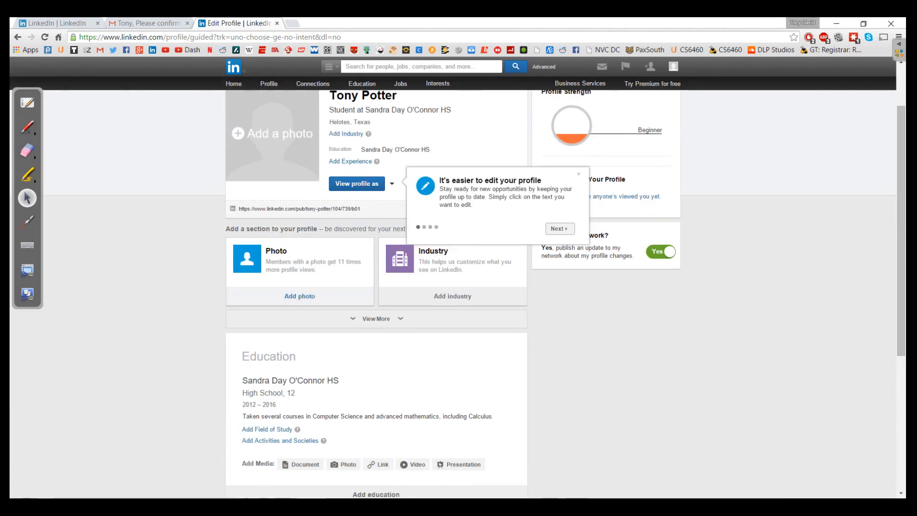
scroll(301, 295, down, 1)
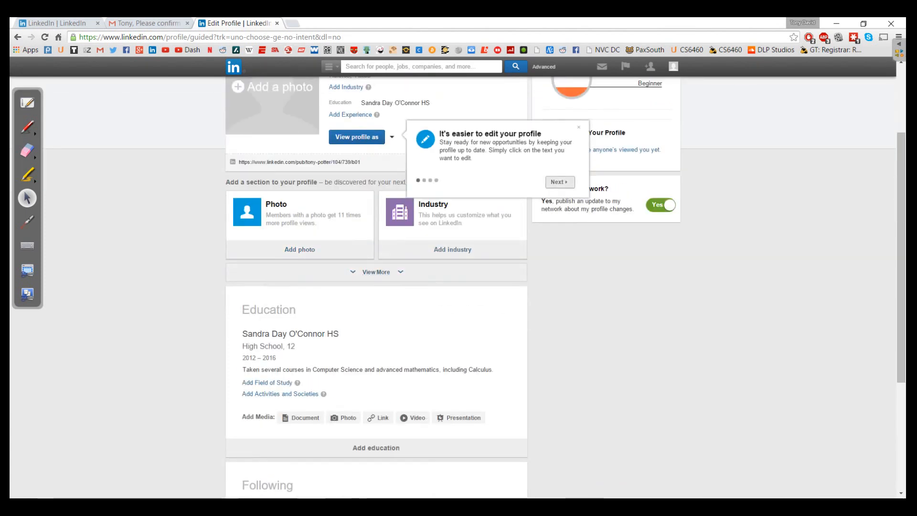
click(560, 182)
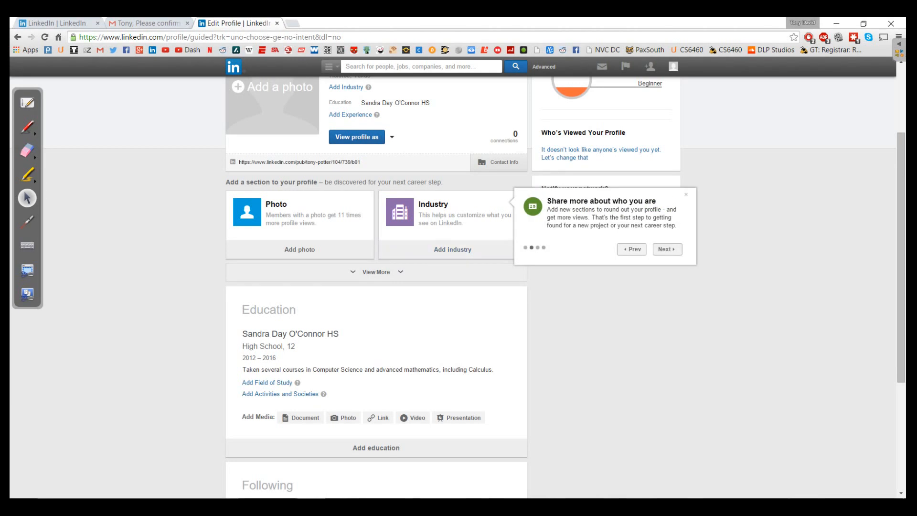
Step through the remaining profile tips, including the final privacy tip, and dismiss the tour.
click(668, 249)
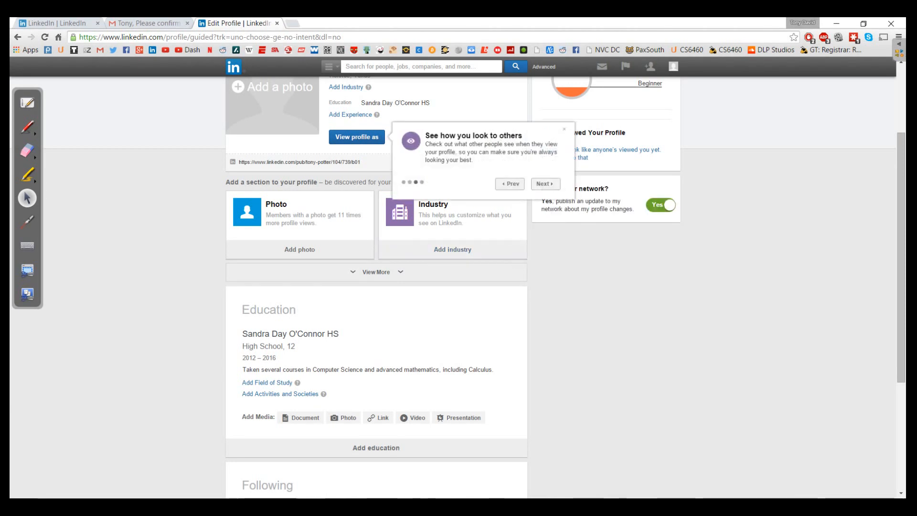
click(545, 183)
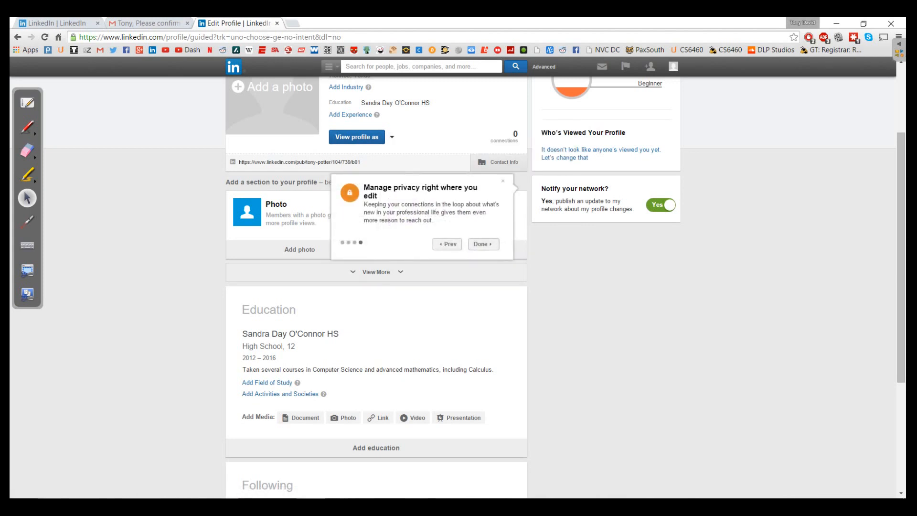
click(483, 244)
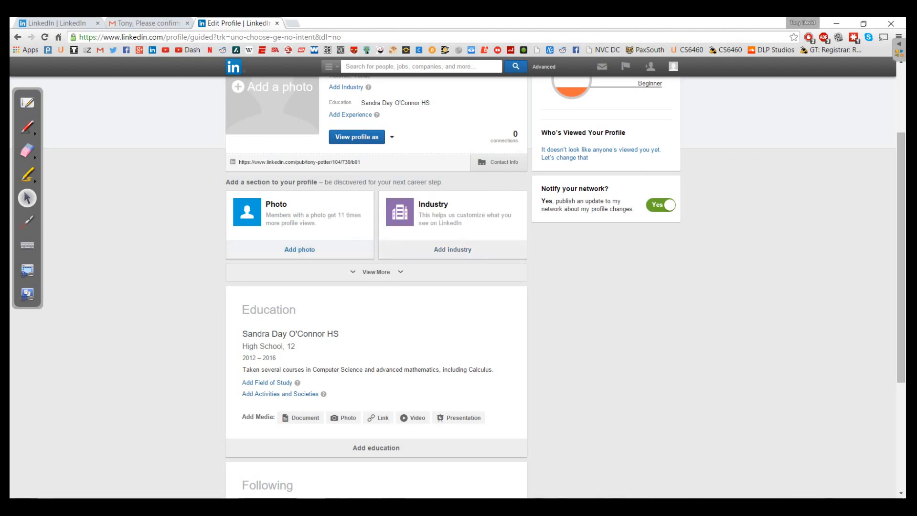
scroll(454, 248, up, 2)
Upload the PotterPortrait image from the Desktop as the profile photo and save the crop.
click(273, 180)
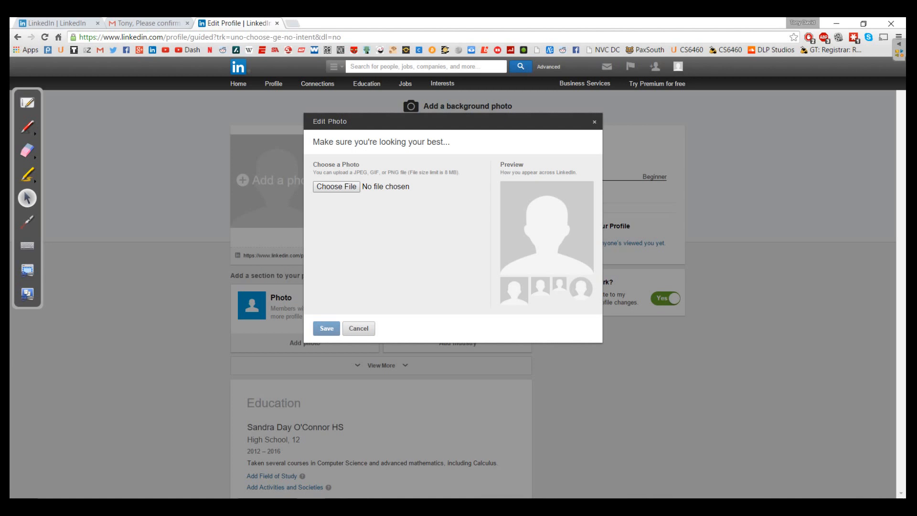
click(336, 187)
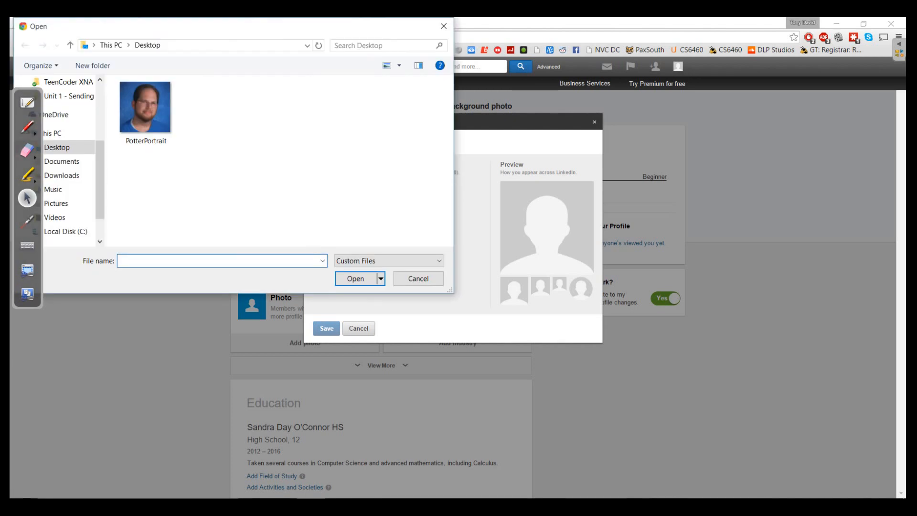
click(145, 113)
click(356, 278)
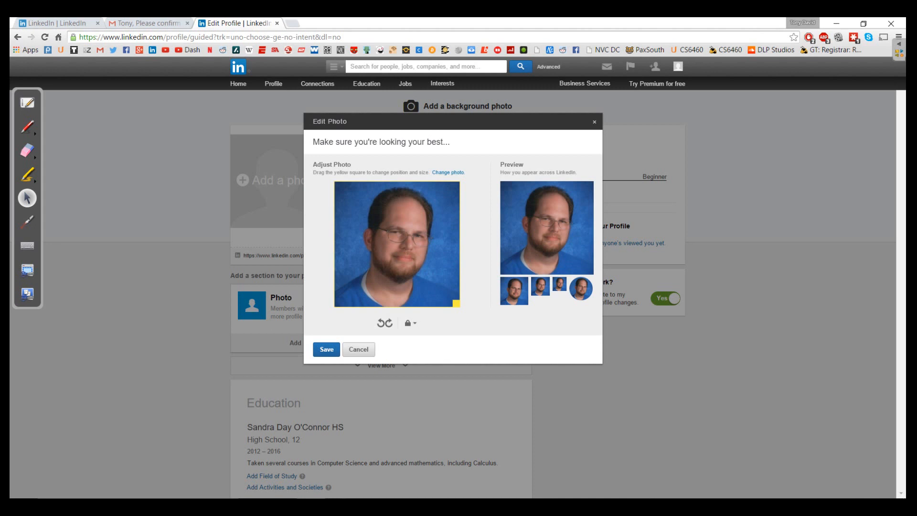
click(327, 350)
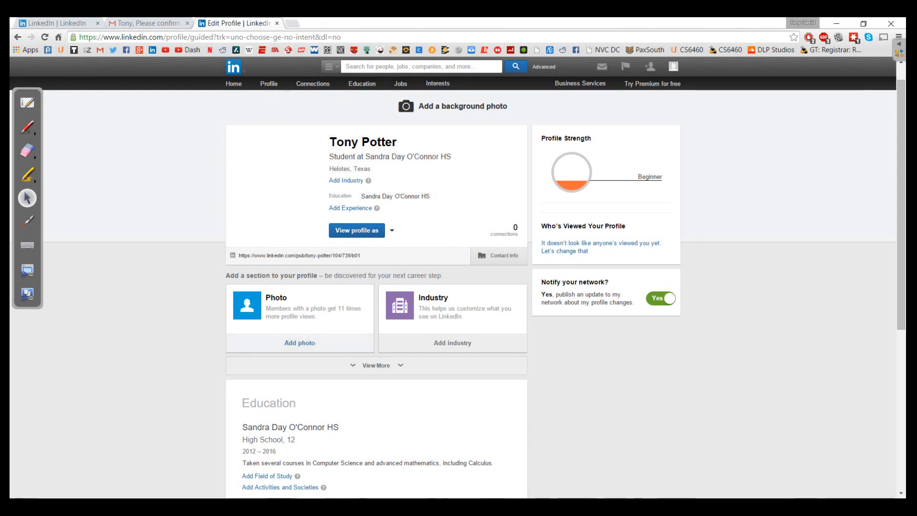
Expand the extra profile sections and cancel the empty Experience position form without adding anything.
click(376, 365)
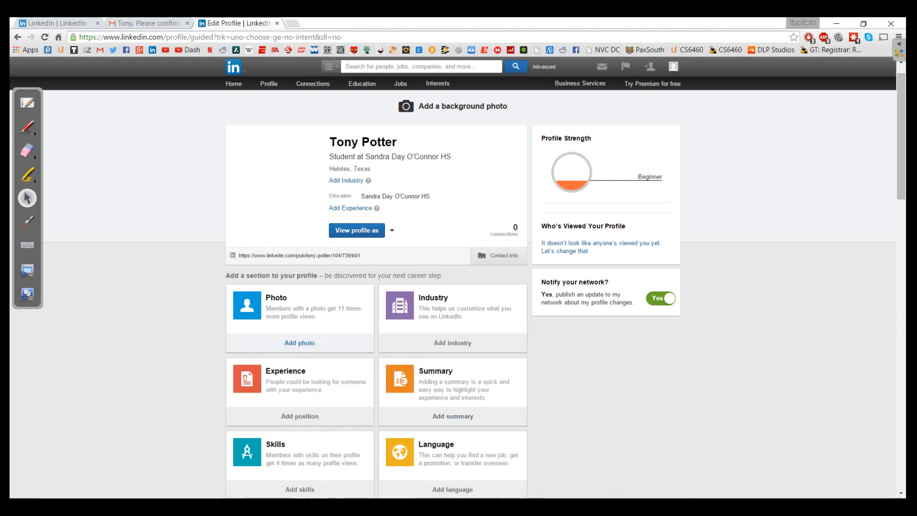
scroll(453, 182, down, 5)
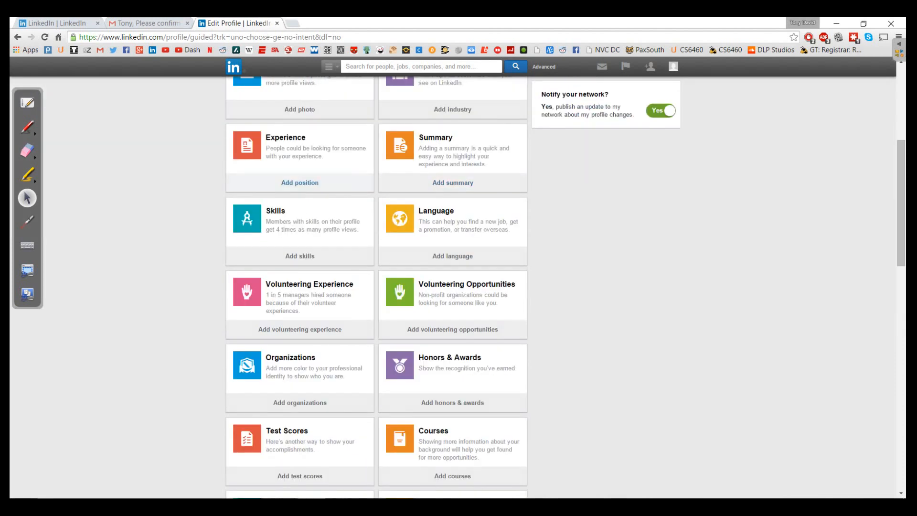
click(300, 183)
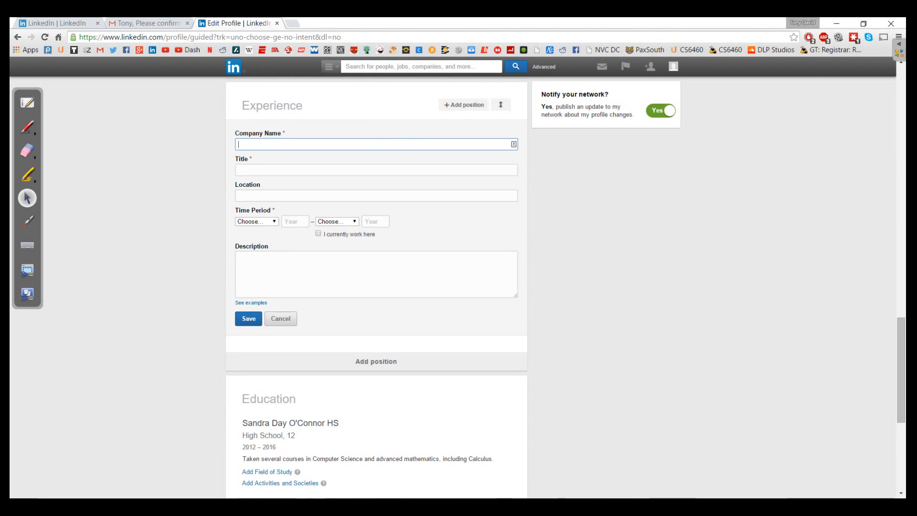
click(280, 319)
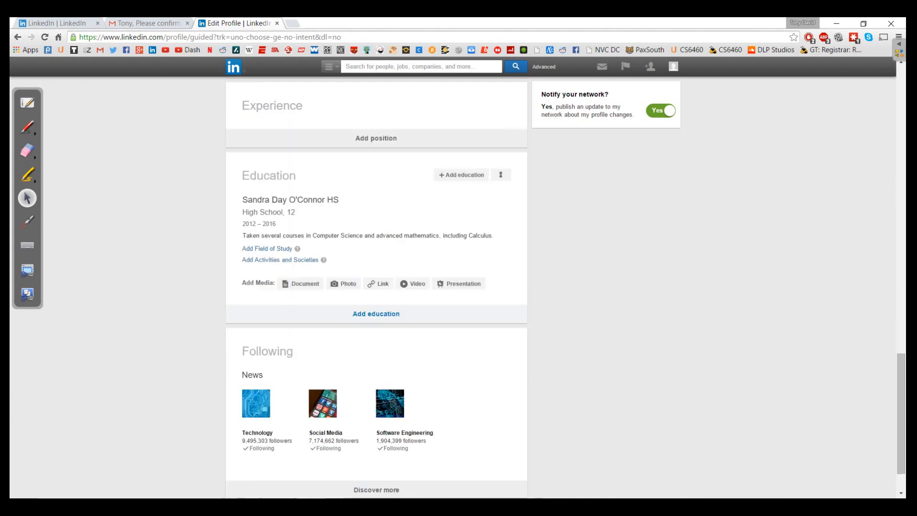
Save 'Designing Video Games, Recording for YouTube' as the profile's Interests.
scroll(376, 287, up, 7)
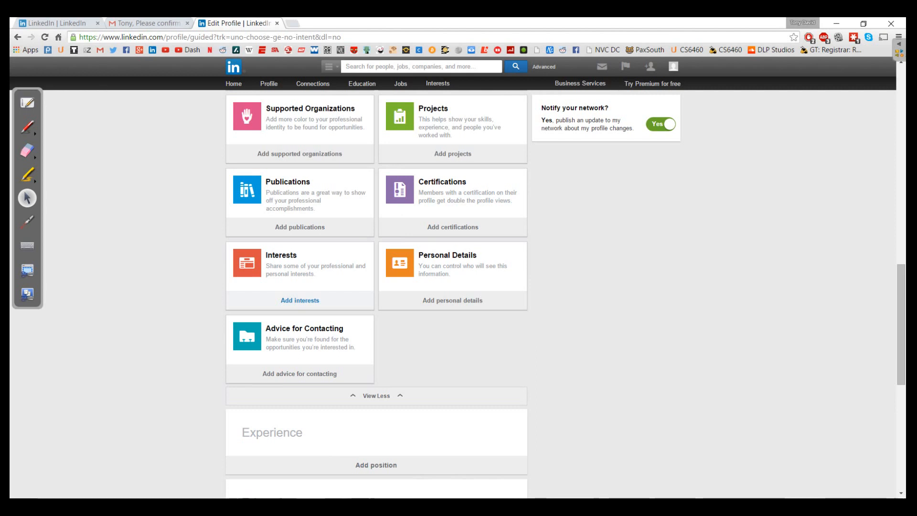
click(300, 300)
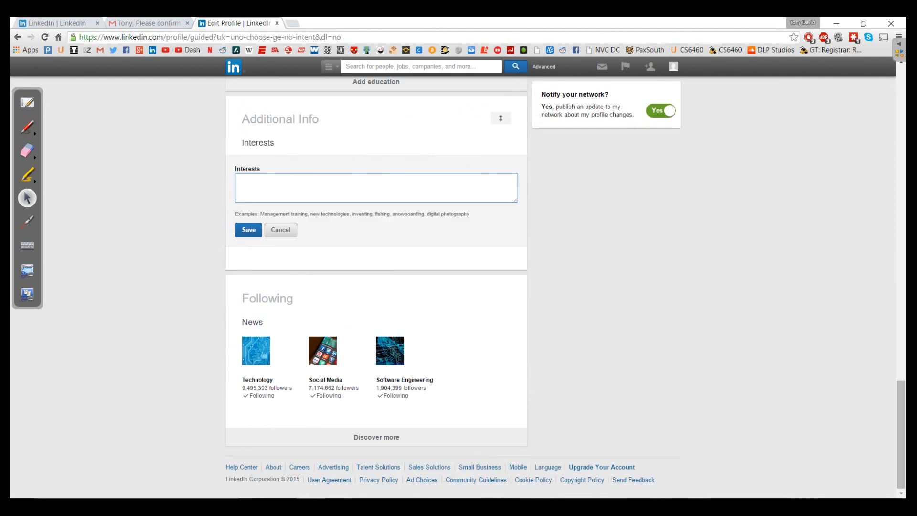
text(Desgi)
key(BackSpace)
key(BackSpace)
text(igning Video Games, Re)
key(BackSpace)
key(BackSpace)
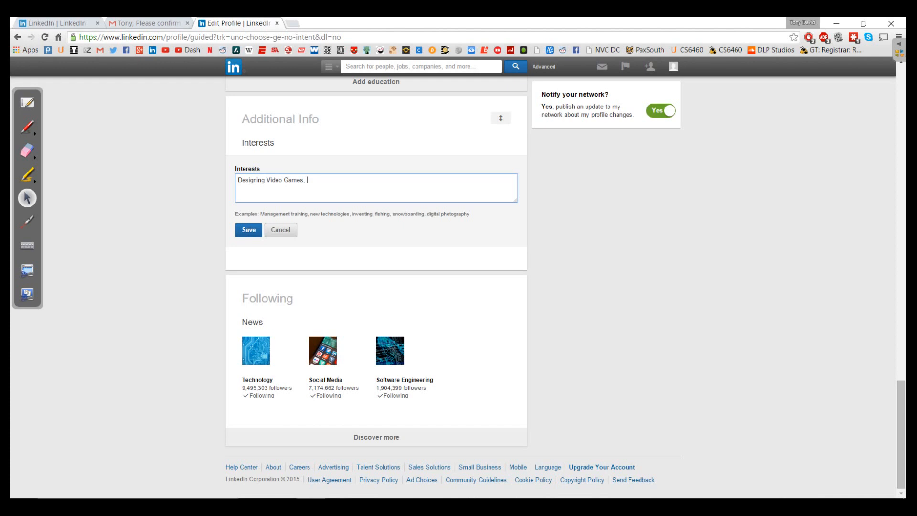
text(Recording for YouTube)
click(248, 229)
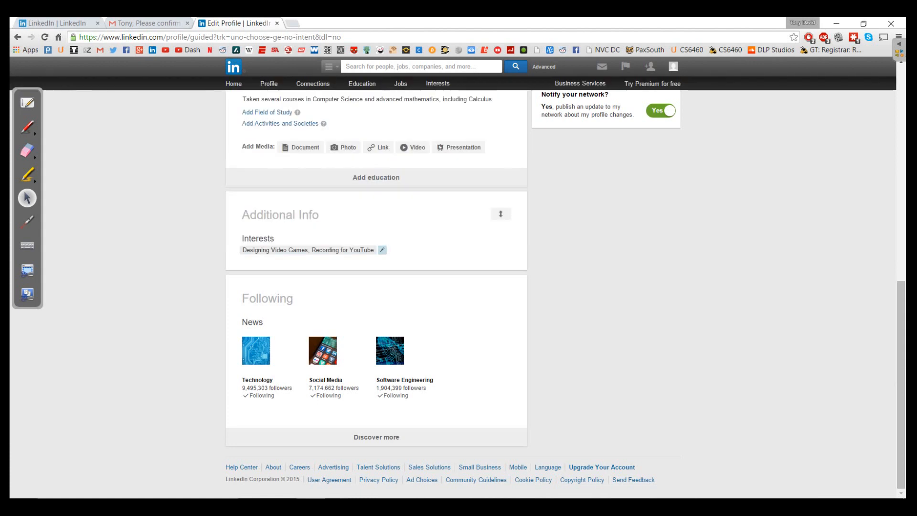
scroll(286, 250, up, 6)
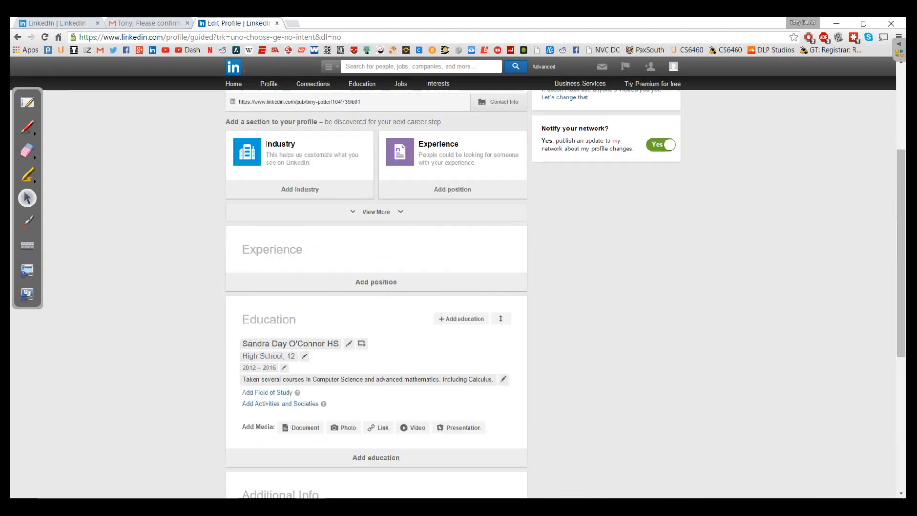
scroll(376, 258, up, 1)
Expand the additional profile sections and start a new Skills entry.
click(376, 258)
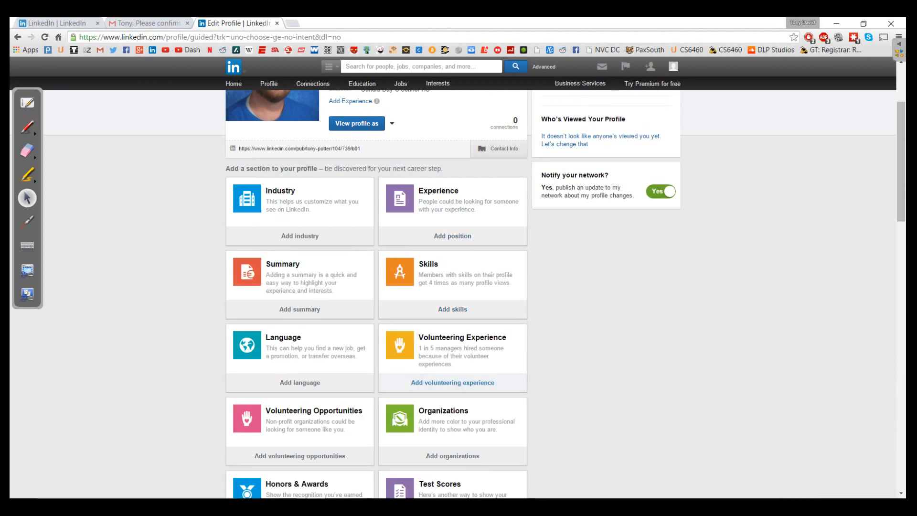
scroll(376, 287, down, 2)
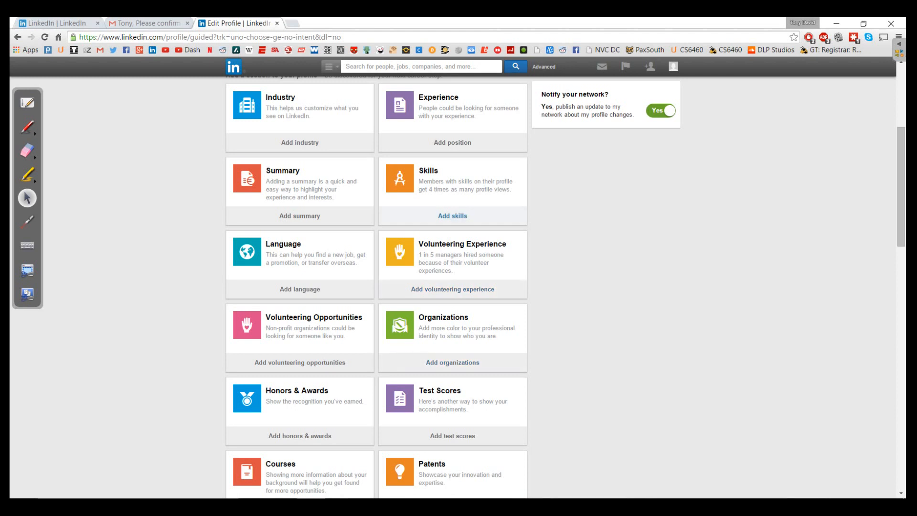
click(452, 216)
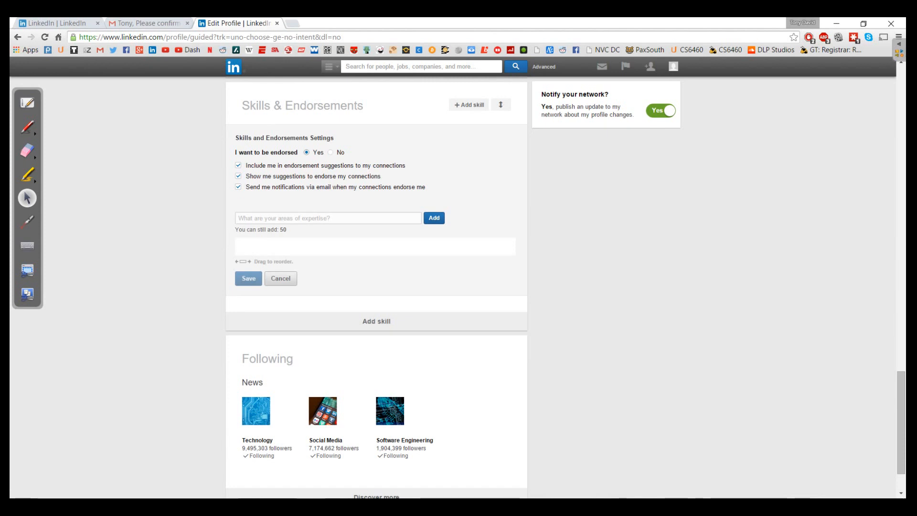
click(328, 218)
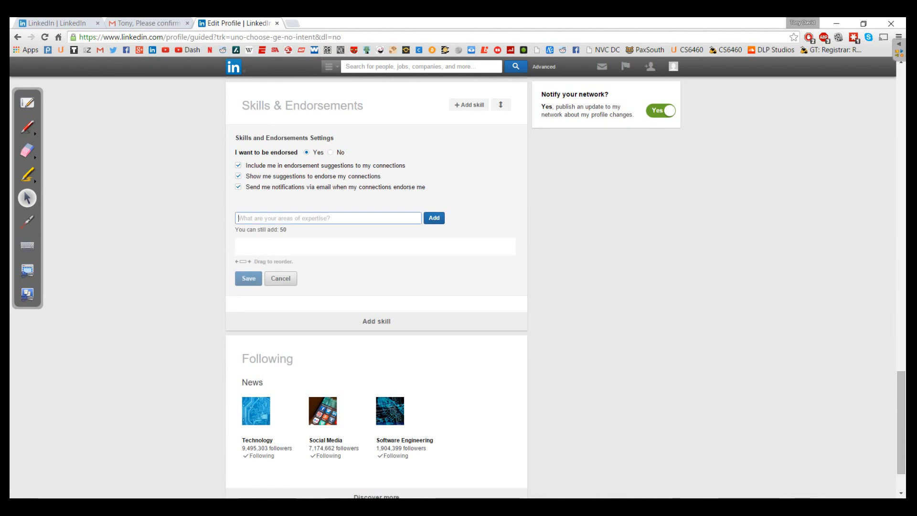
Add Web Design, Programming and Mathematics as skills and save them.
text(web des)
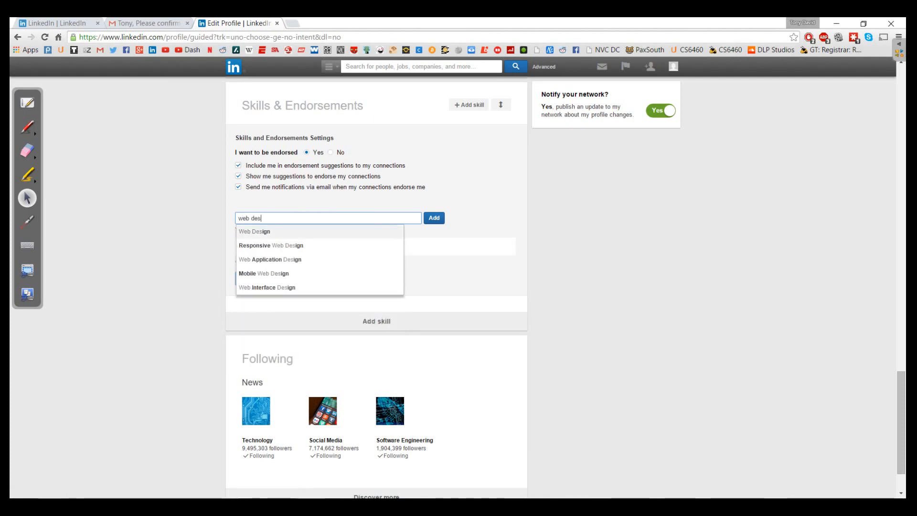
key(Return)
text(Programming)
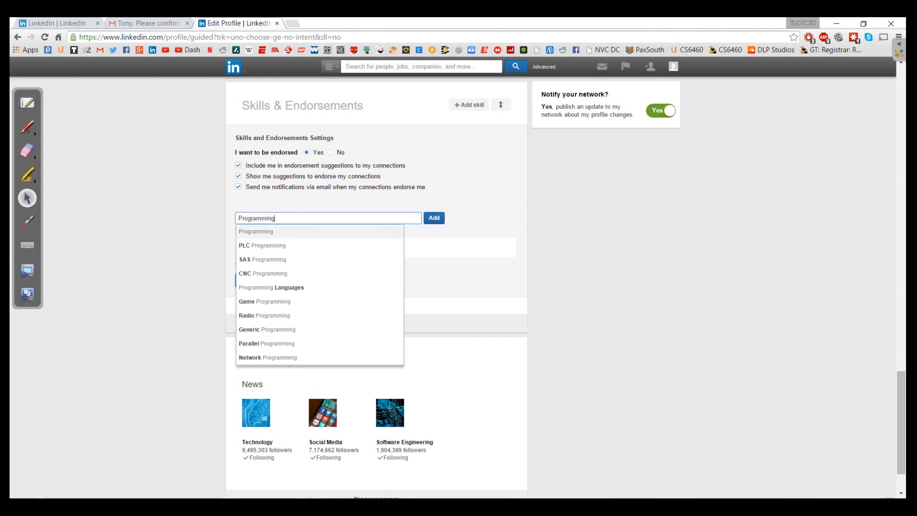
key(Return)
text(matehatm)
key(BackSpace)
key(BackSpace)
key(BackSpace)
key(BackSpace)
key(BackSpace)
key(BackSpace)
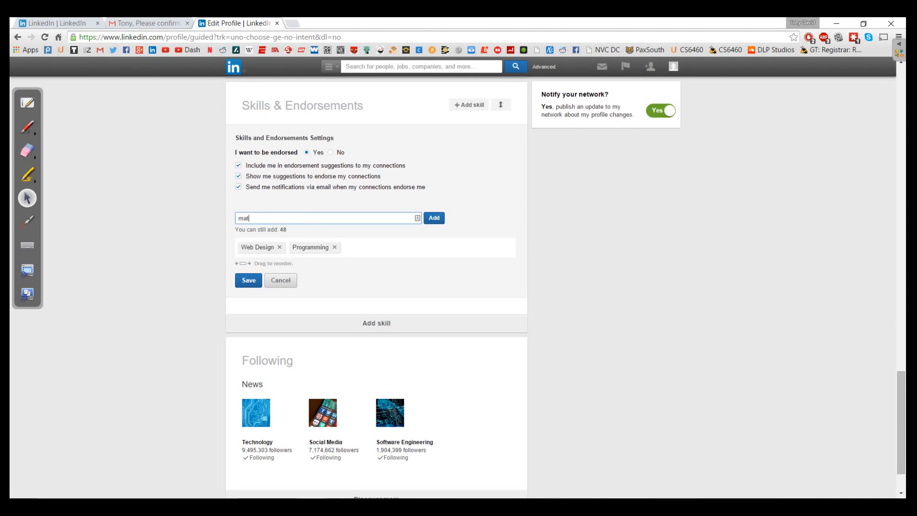
text(thematics)
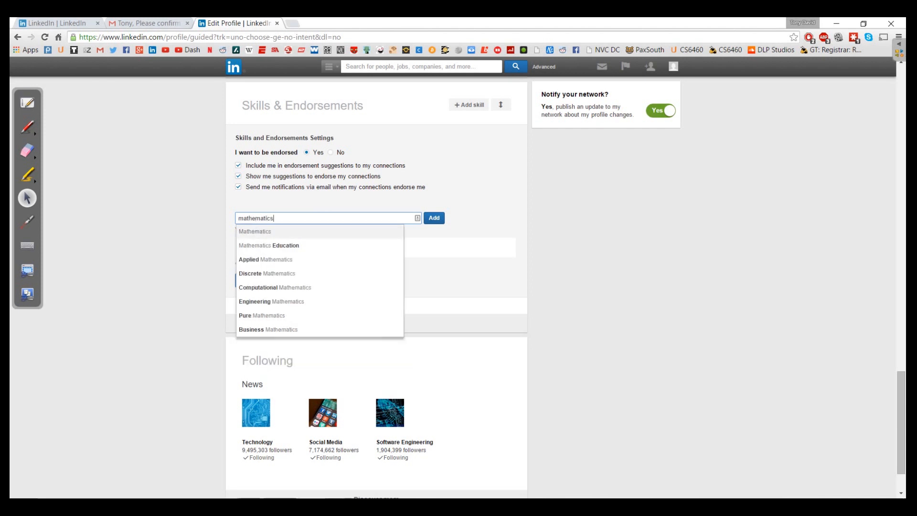
key(Return)
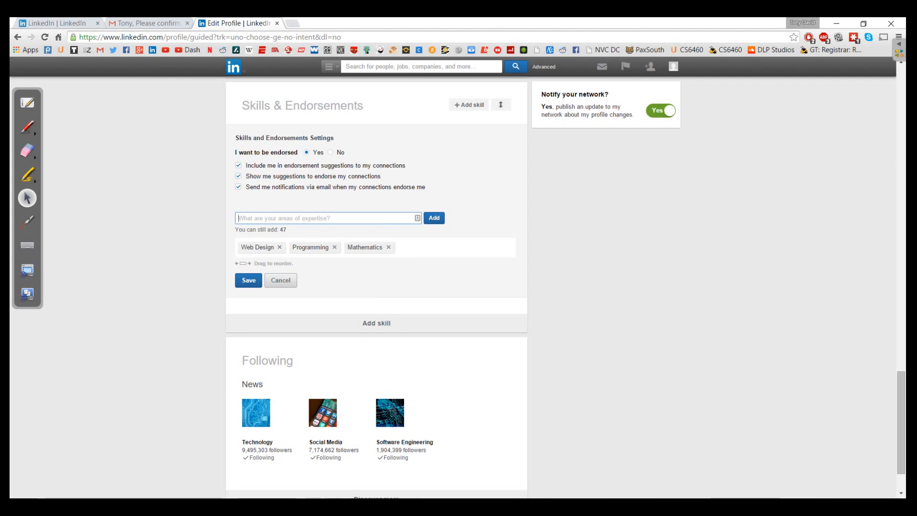
click(248, 280)
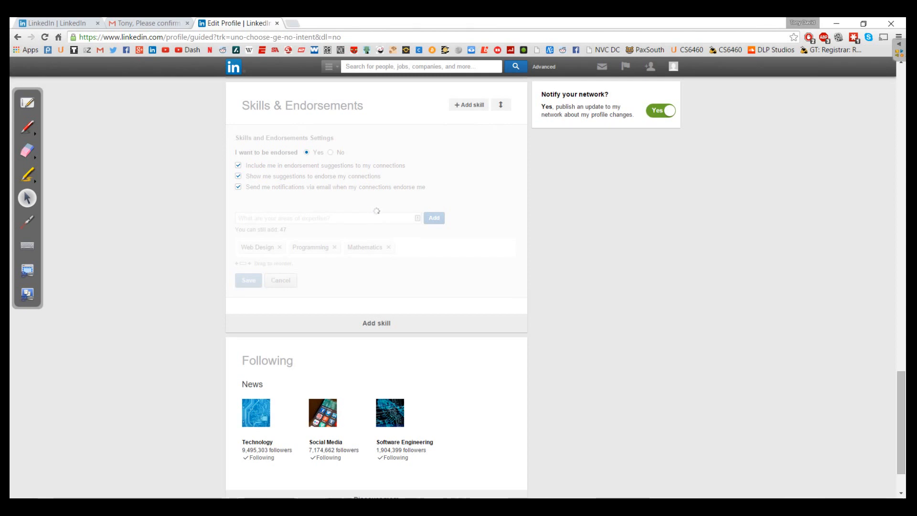
scroll(305, 263, up, 9)
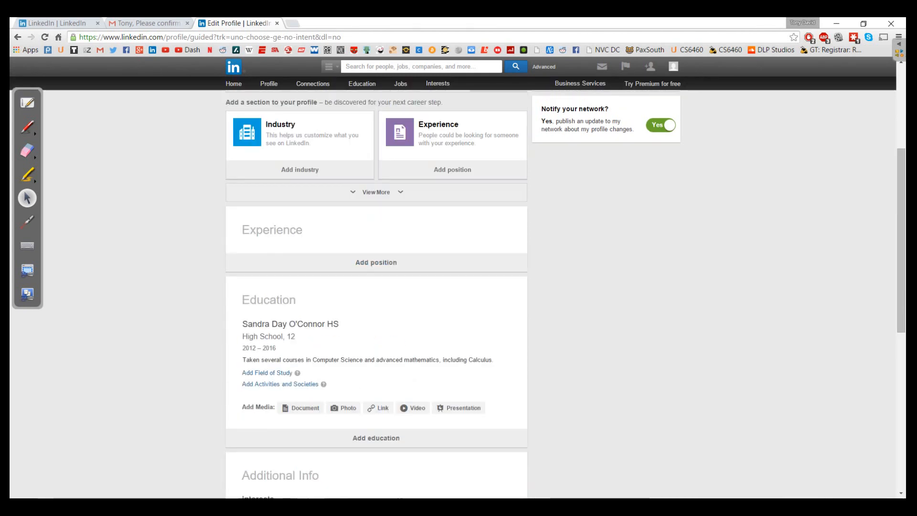
Add the honor 'Code Wars - 26th place team' under Honors & Awards.
click(375, 239)
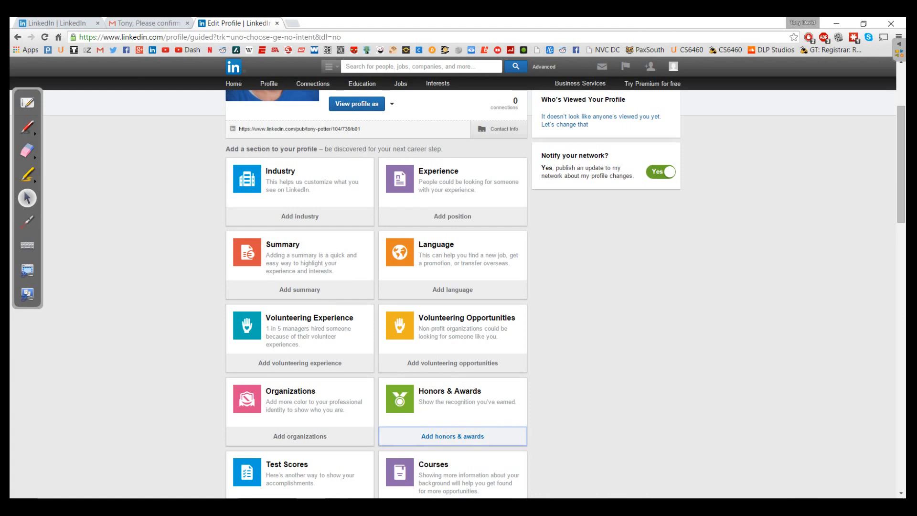
click(452, 436)
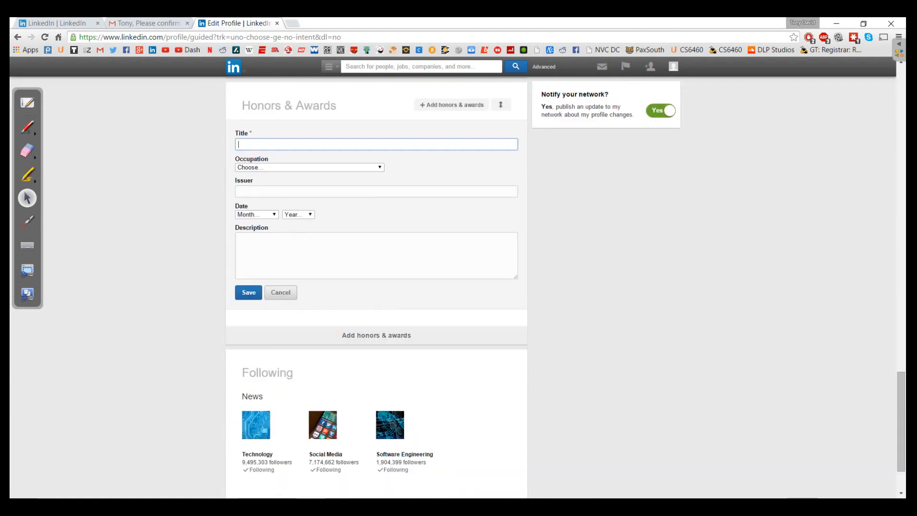
text(Code Wars - 26th place team)
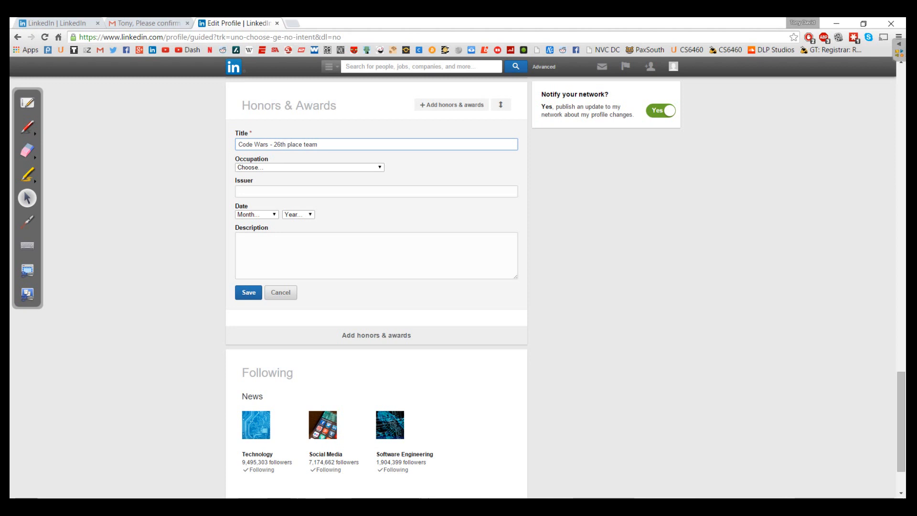
key(Return)
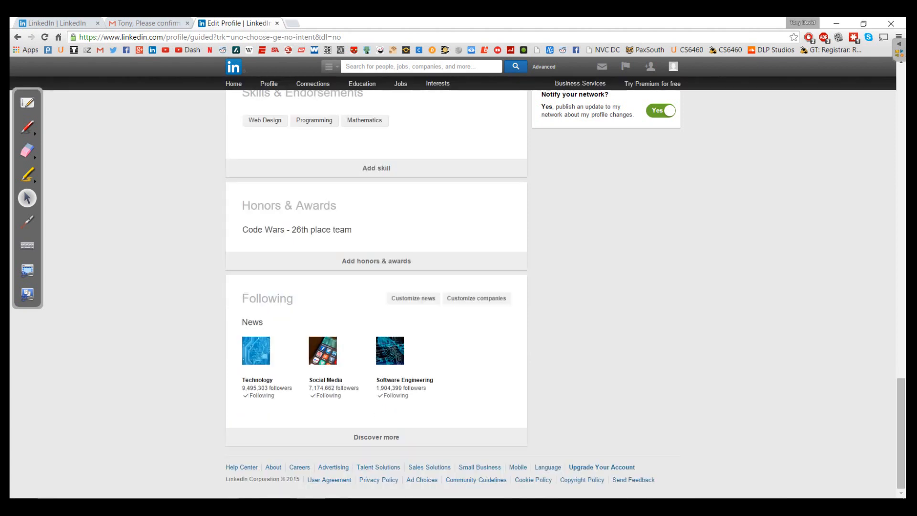
scroll(305, 236, up, 17)
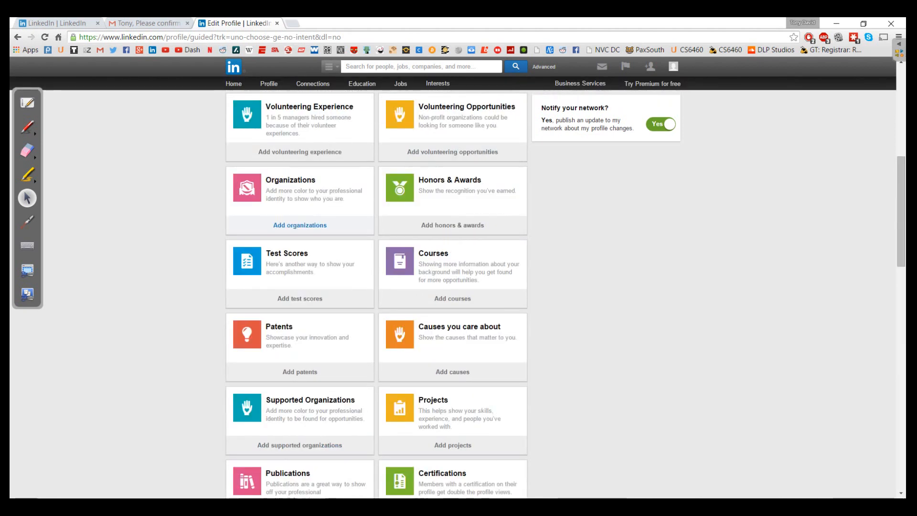
scroll(376, 286, down, 5)
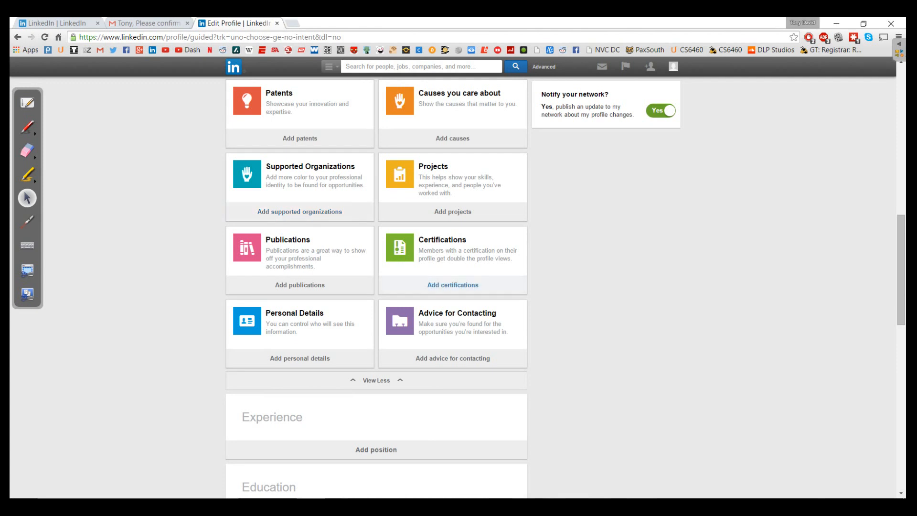
scroll(377, 286, down, 10)
scroll(376, 287, up, 12)
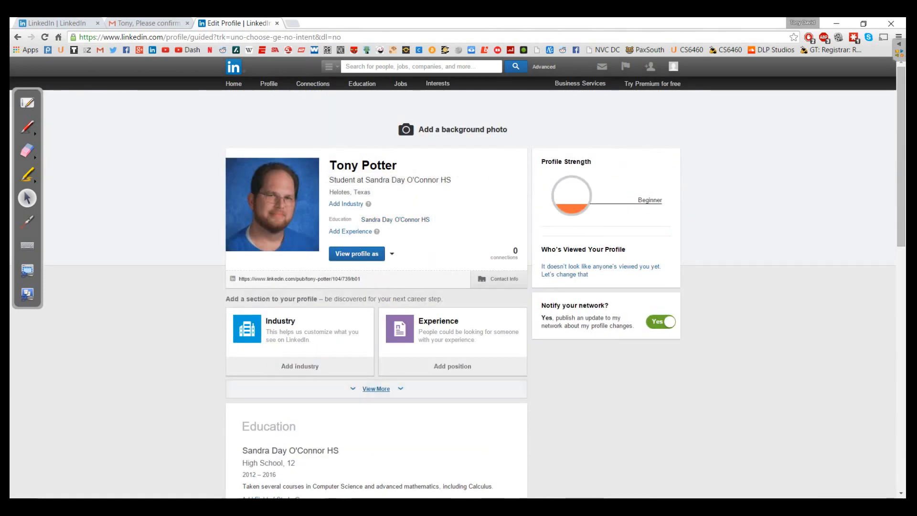
Replace the prefilled English with Java at Professional working proficiency in the Languages form.
click(376, 388)
scroll(376, 287, down, 5)
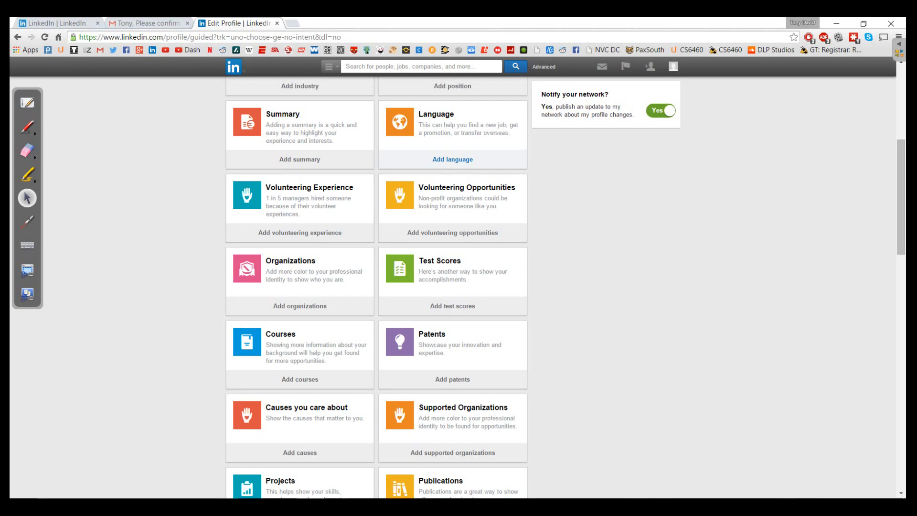
click(452, 159)
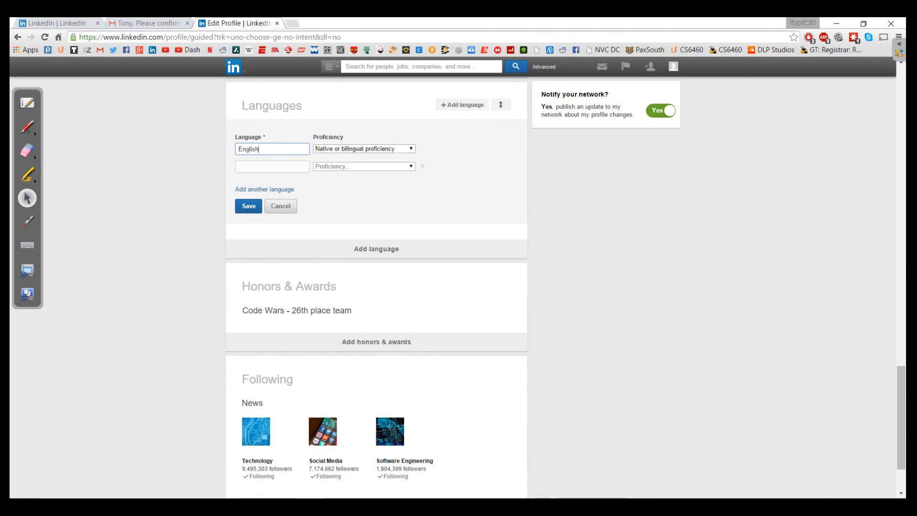
key(BackSpace)
key(BackSpace)
key(BackSpace)
key(BackSpace)
key(BackSpace)
key(BackSpace)
text(Java)
click(370, 149)
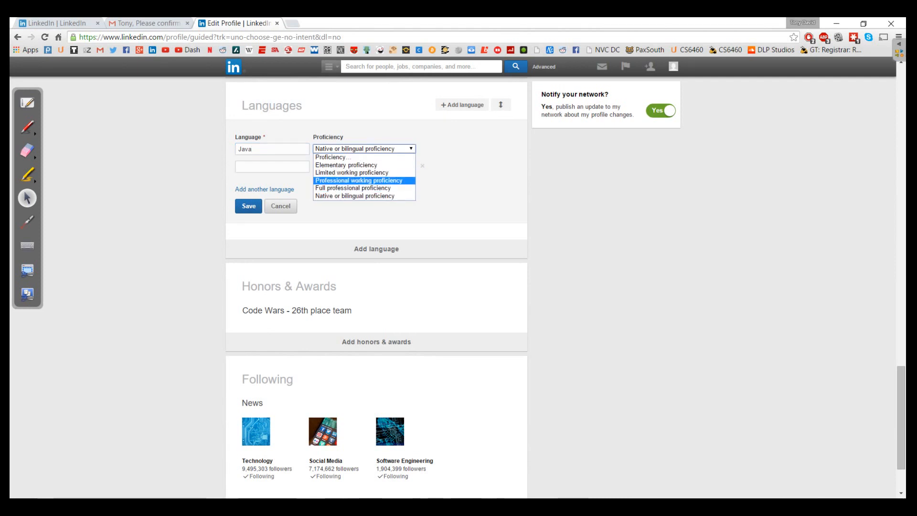
click(359, 181)
Add C++ at professional and Python at limited working proficiency, then save the languages.
click(272, 167)
text(C++)
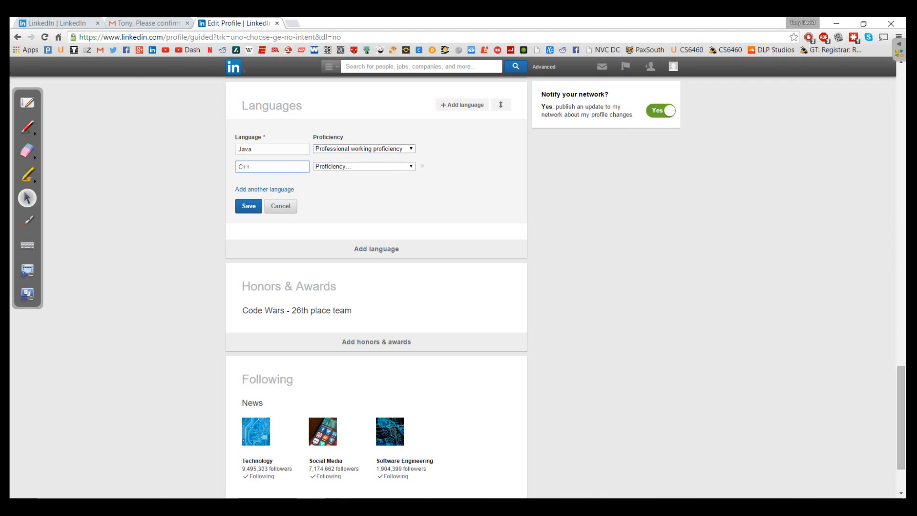
click(364, 166)
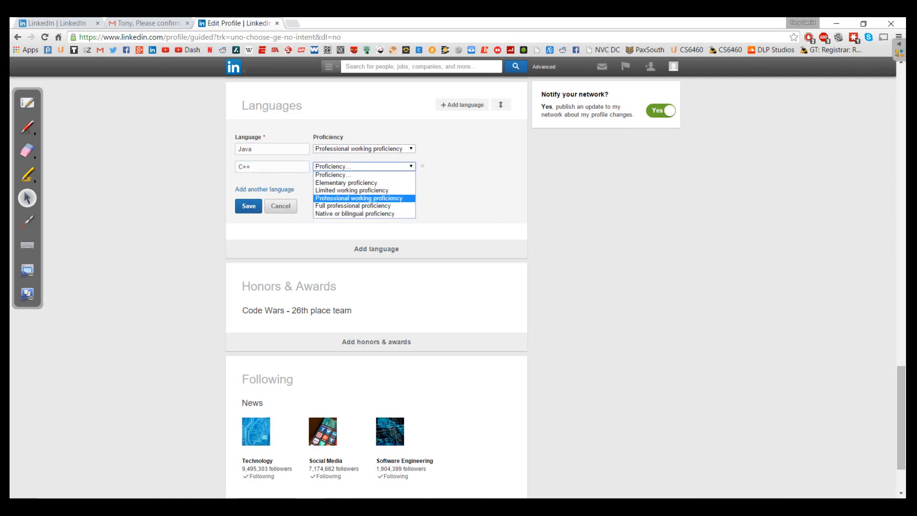
key(Return)
click(264, 189)
click(267, 185)
text(Py)
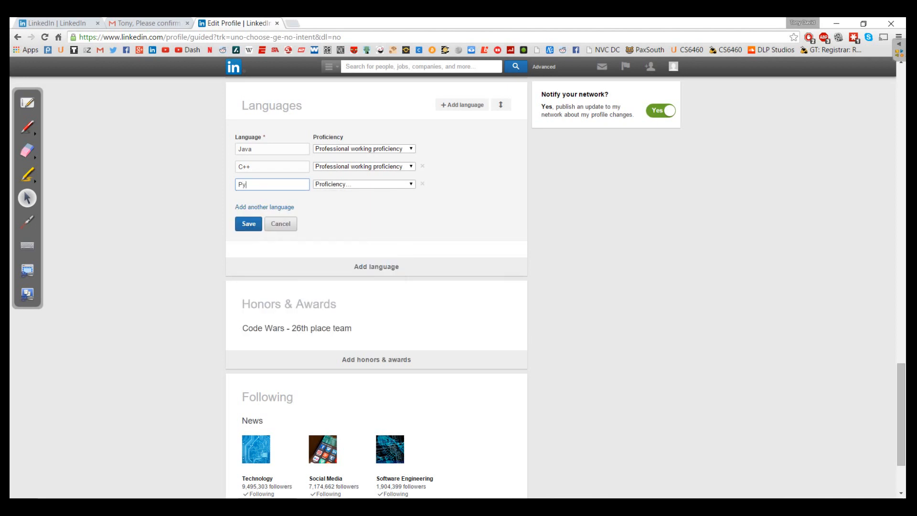
text(thon)
click(364, 184)
click(360, 207)
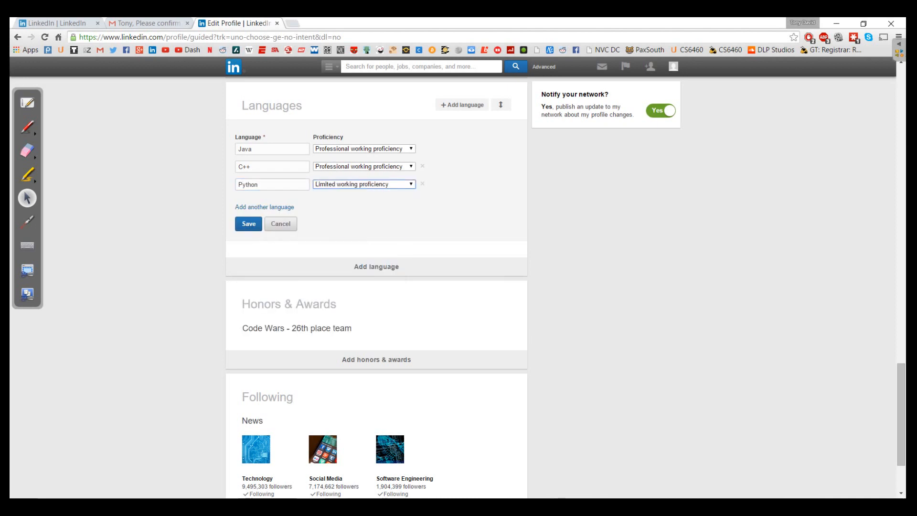
click(248, 223)
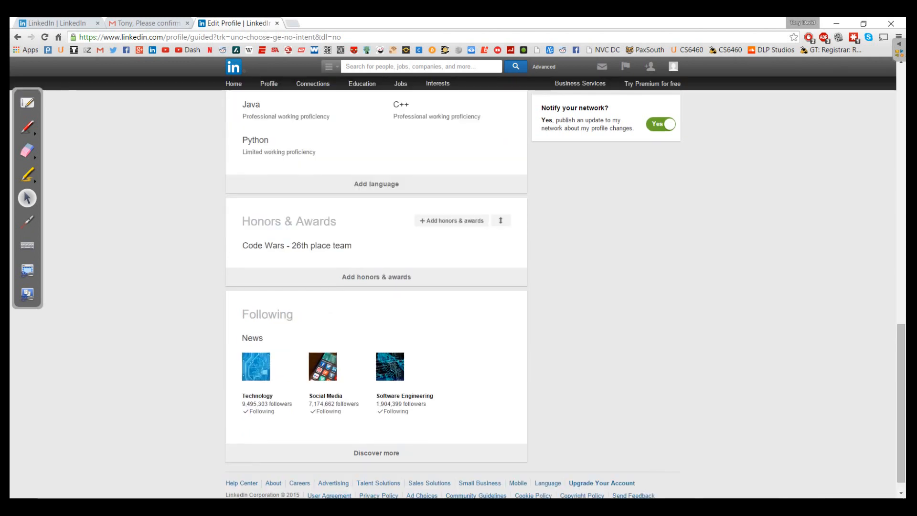
scroll(376, 287, up, 3)
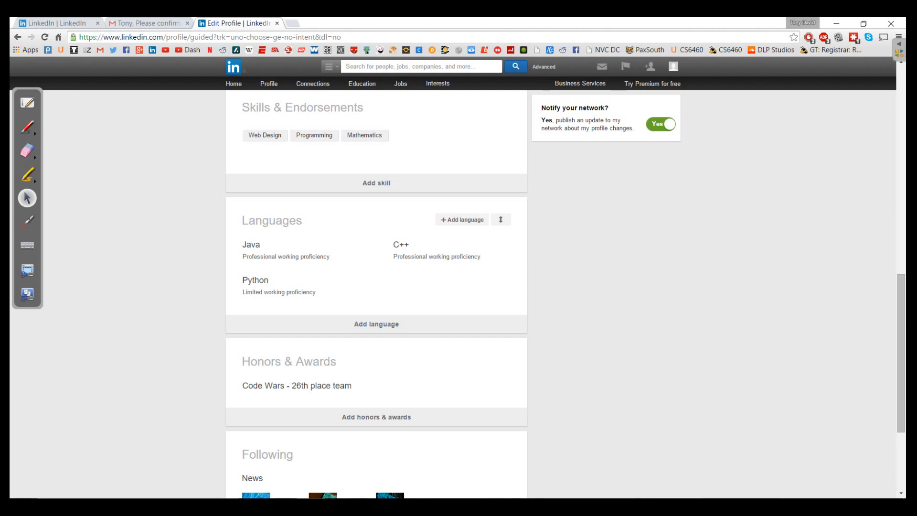
scroll(377, 294, up, 8)
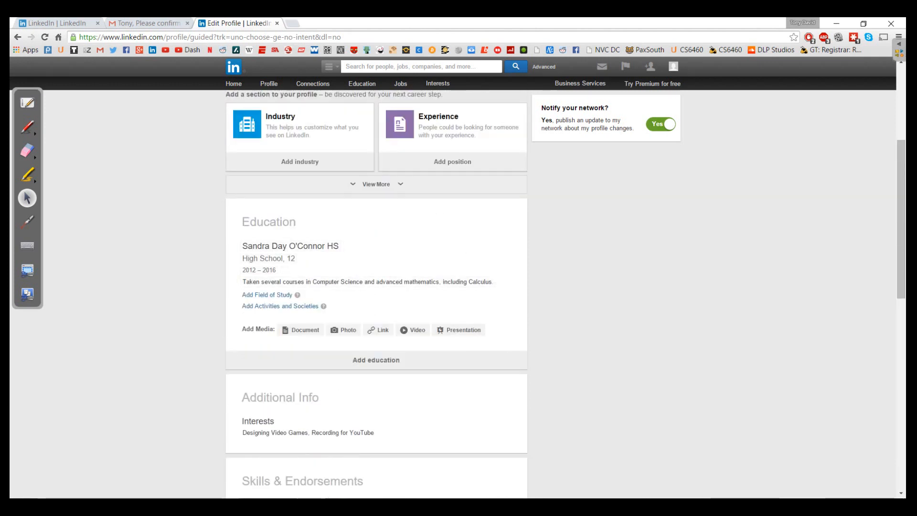
scroll(376, 286, up, 1)
scroll(376, 324, up, 2)
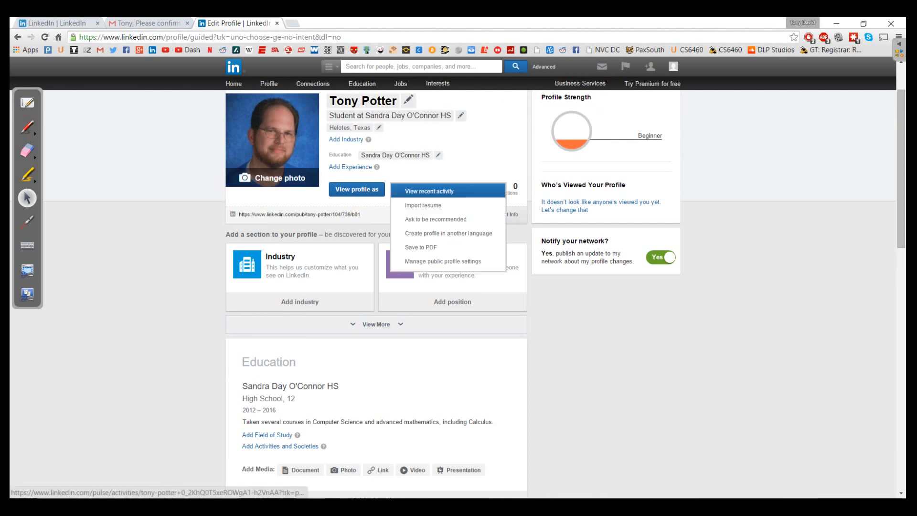
click(356, 189)
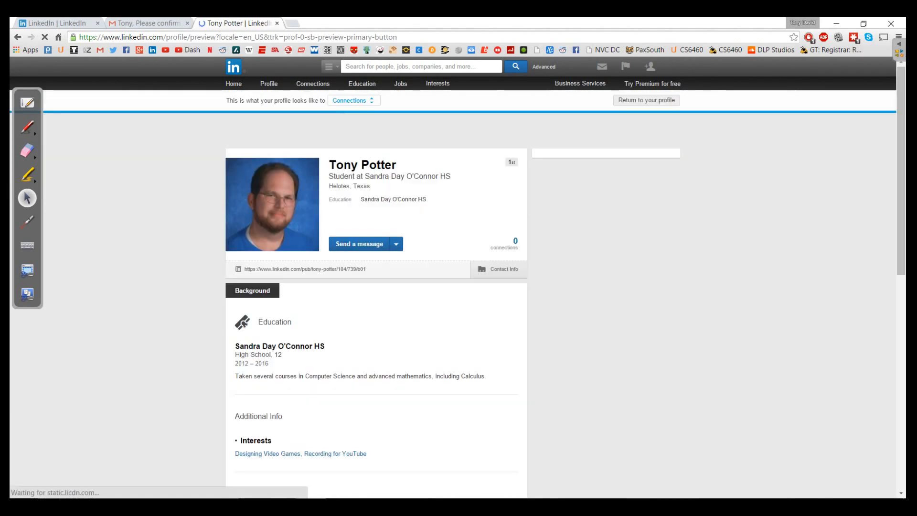
click(354, 101)
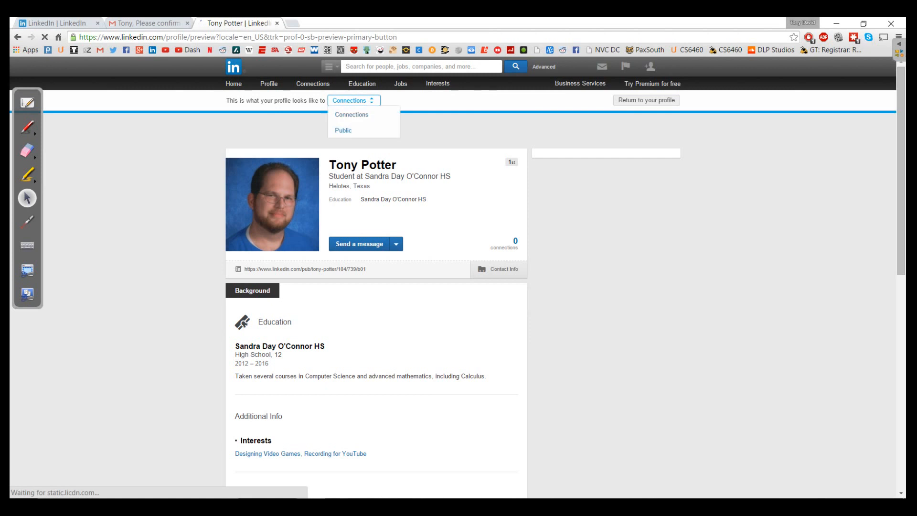
click(342, 130)
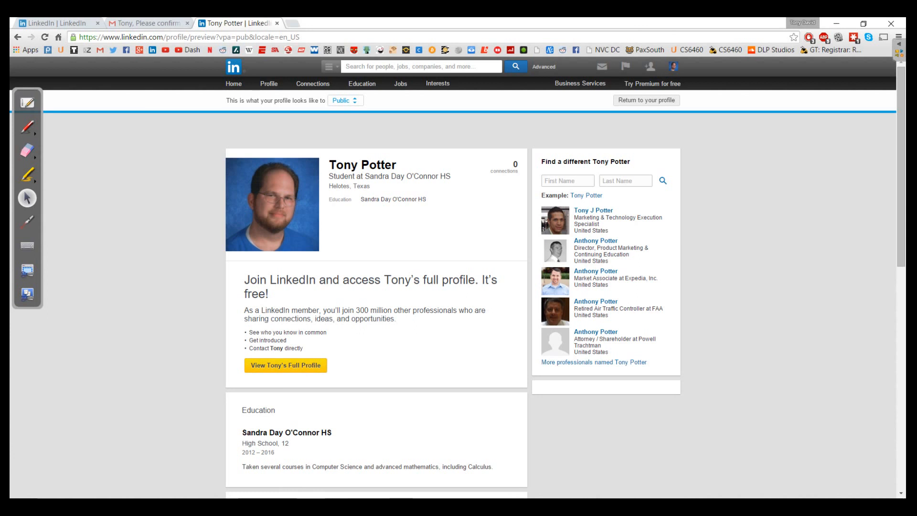
scroll(377, 287, down, 10)
scroll(376, 287, down, 2)
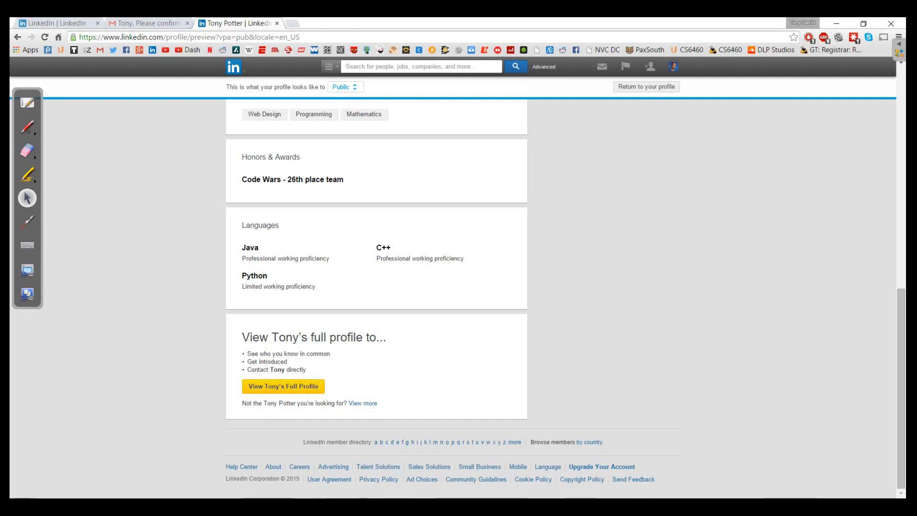
mouse_move(672, 67)
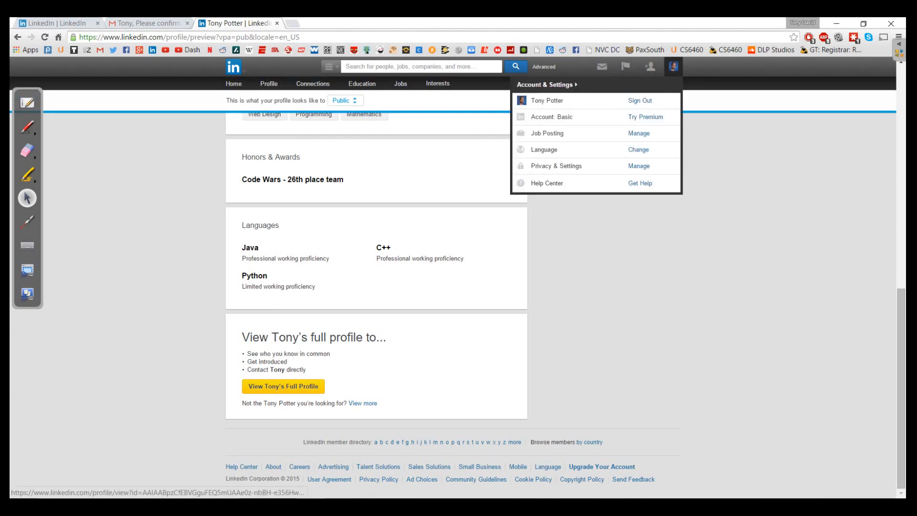
Sign out of the student account and sign back in with the teacher's saved credentials.
click(639, 100)
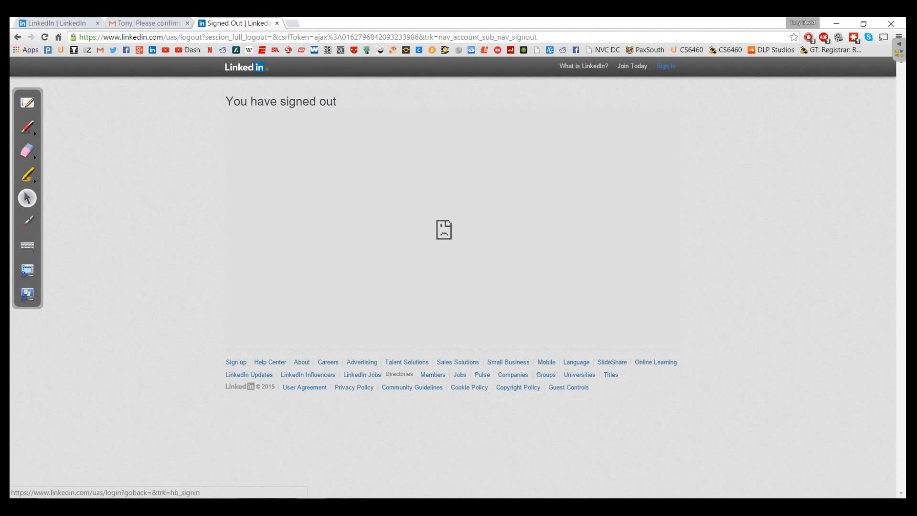
click(665, 65)
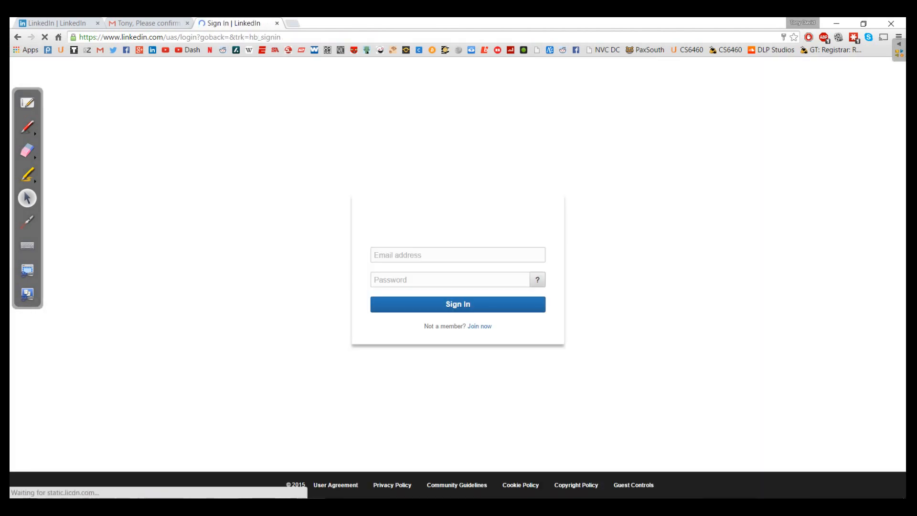
key(Return)
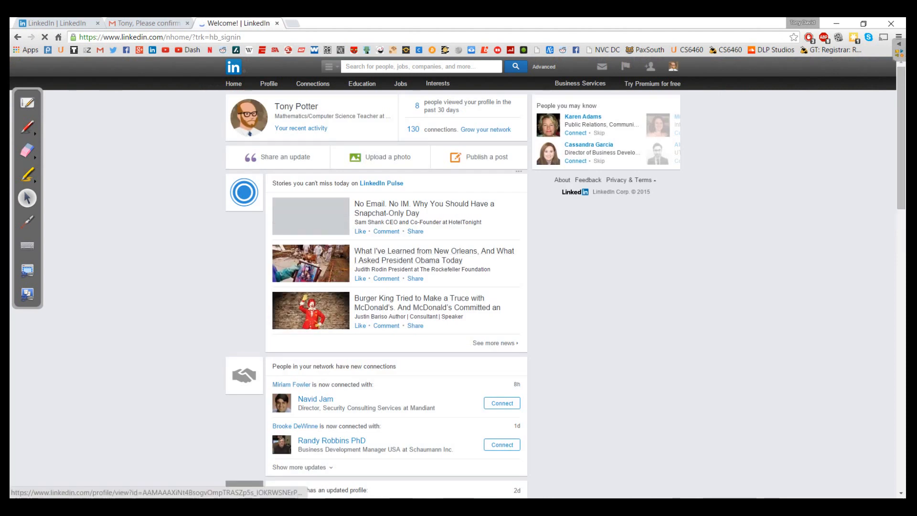
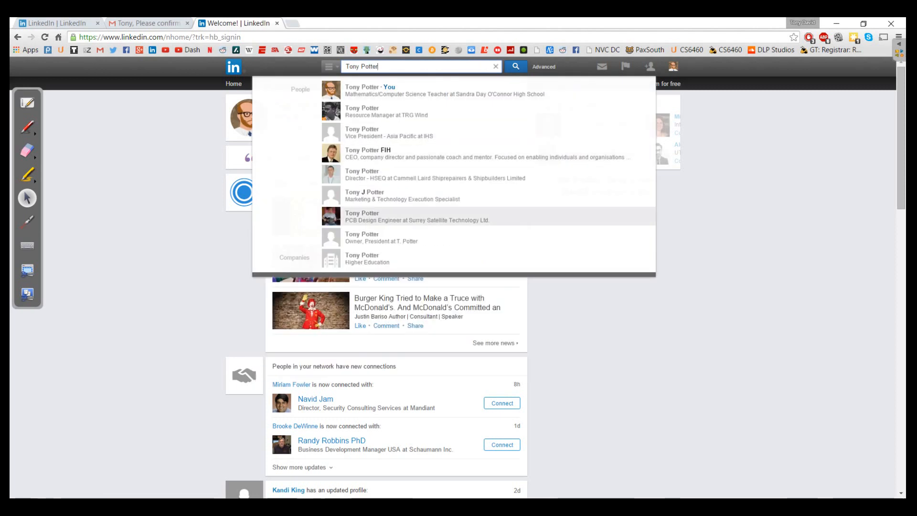
Search the student's name, filter to United States, send a connection invite, then open own profile.
key(Return)
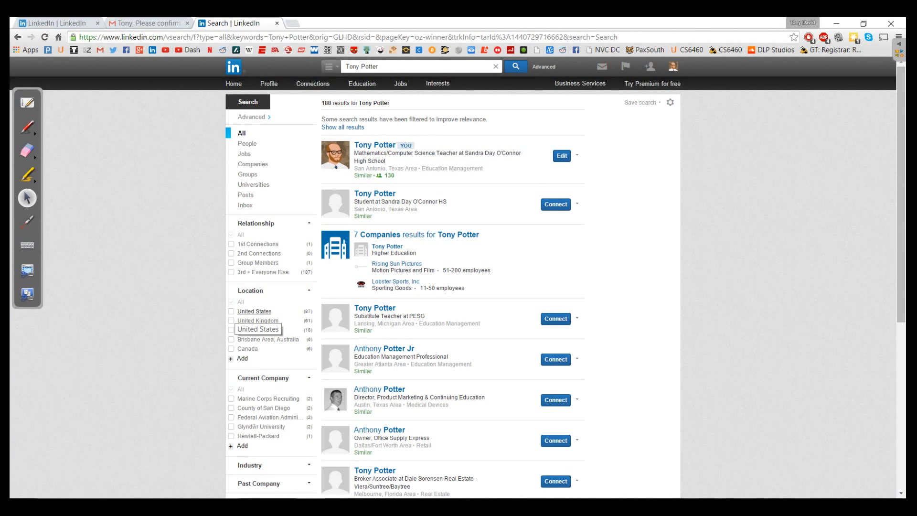
click(254, 311)
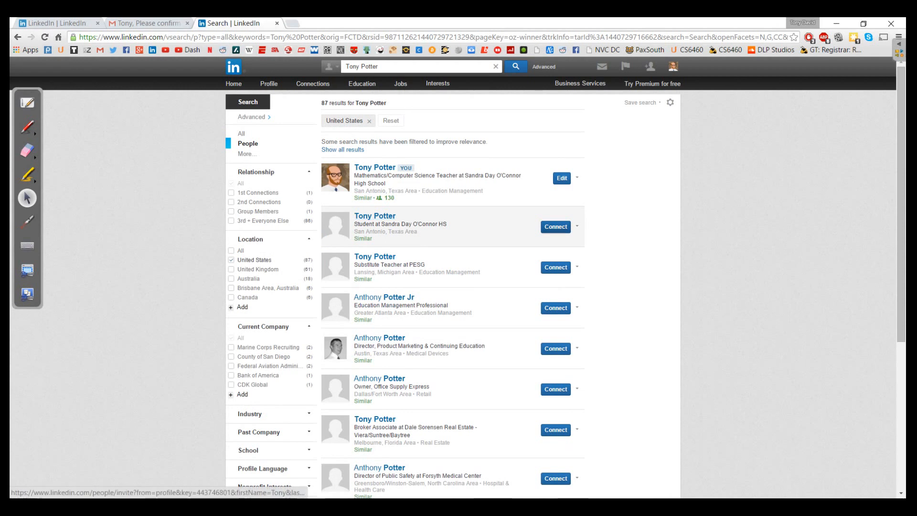
click(556, 227)
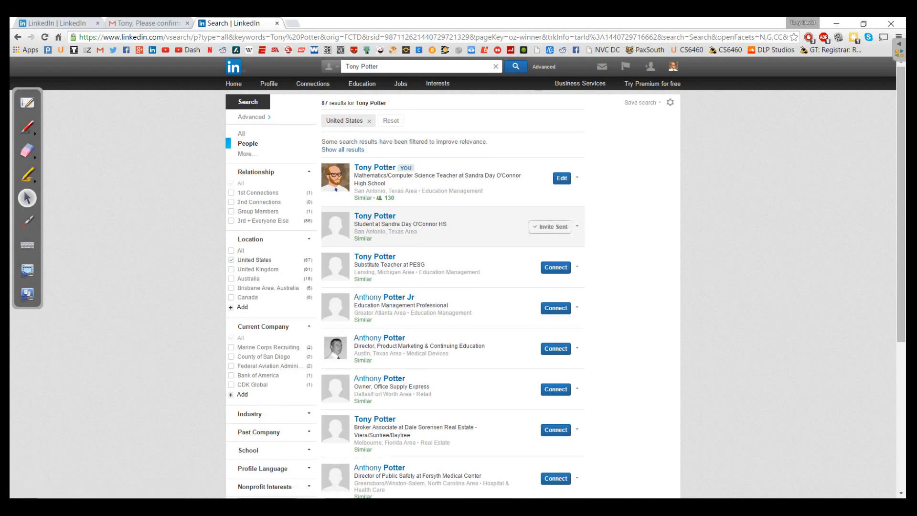
click(672, 67)
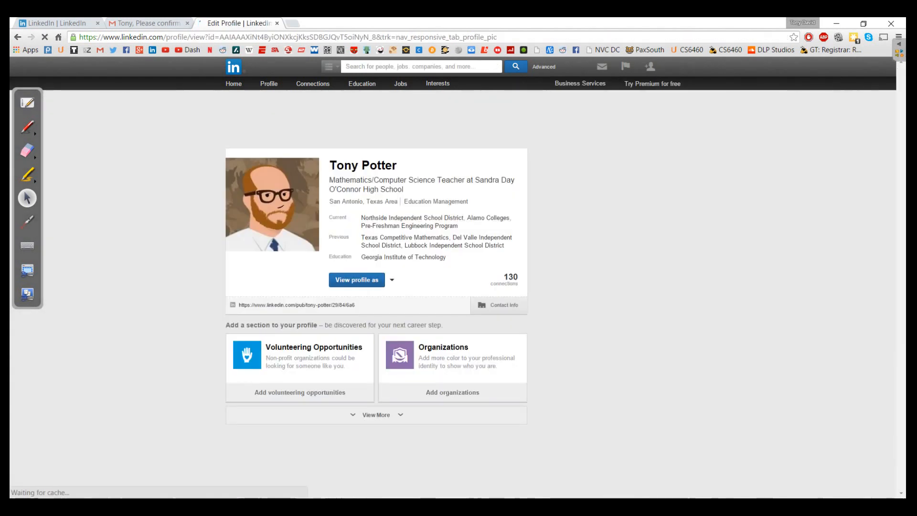
Sign the teacher account out via the Account & Settings menu, reaching the 'You have signed out' page.
mouse_move(649, 67)
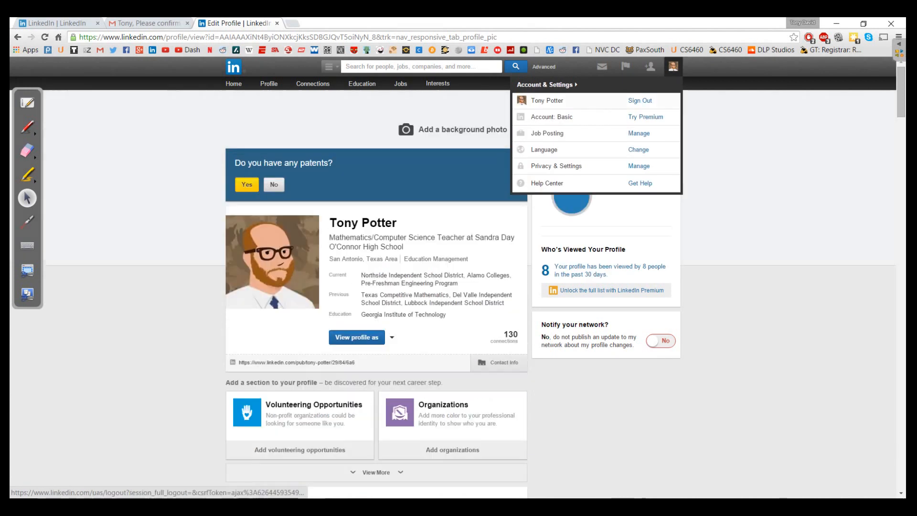
click(639, 101)
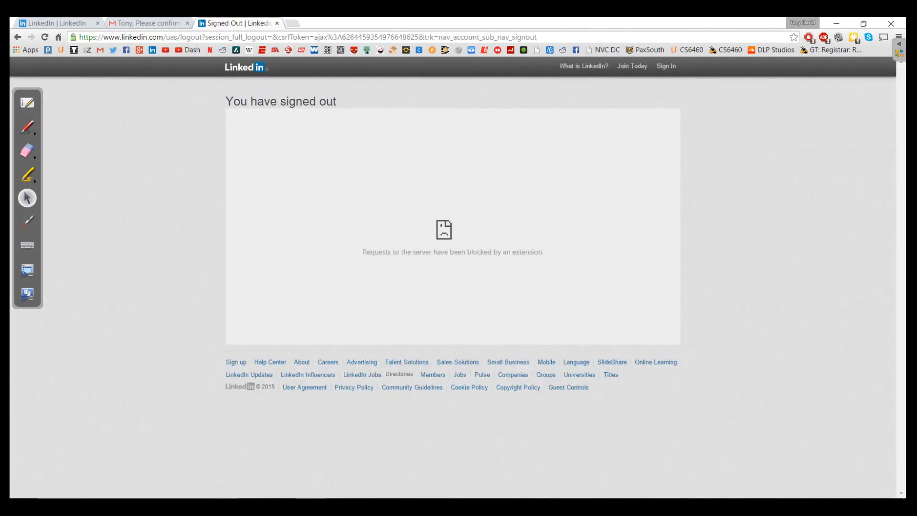
click(665, 66)
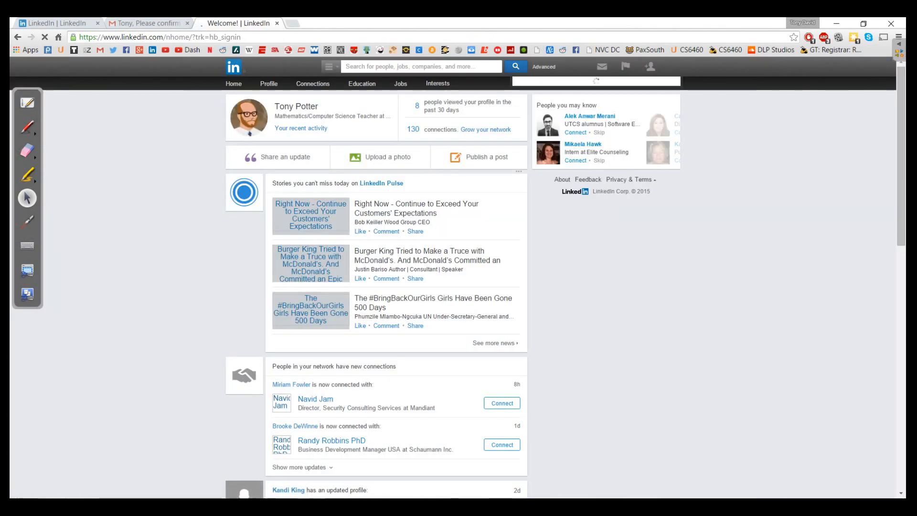
click(650, 67)
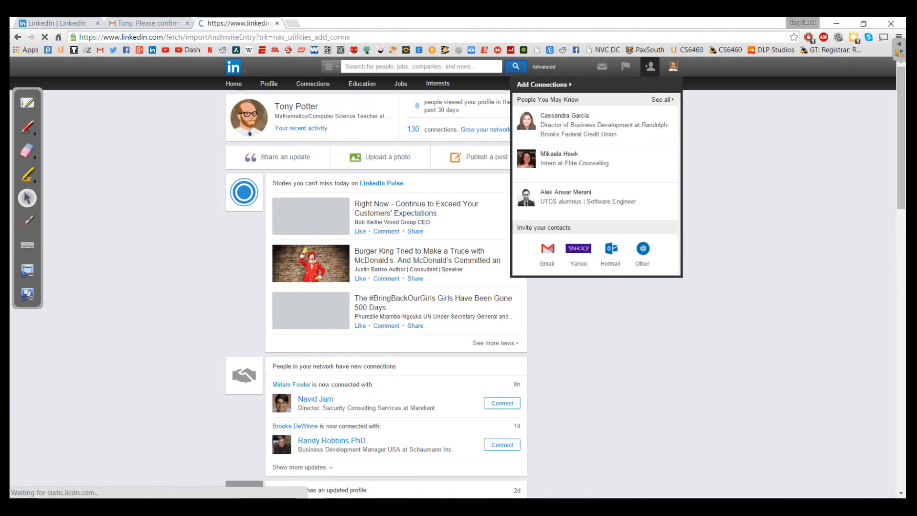
mouse_move(673, 67)
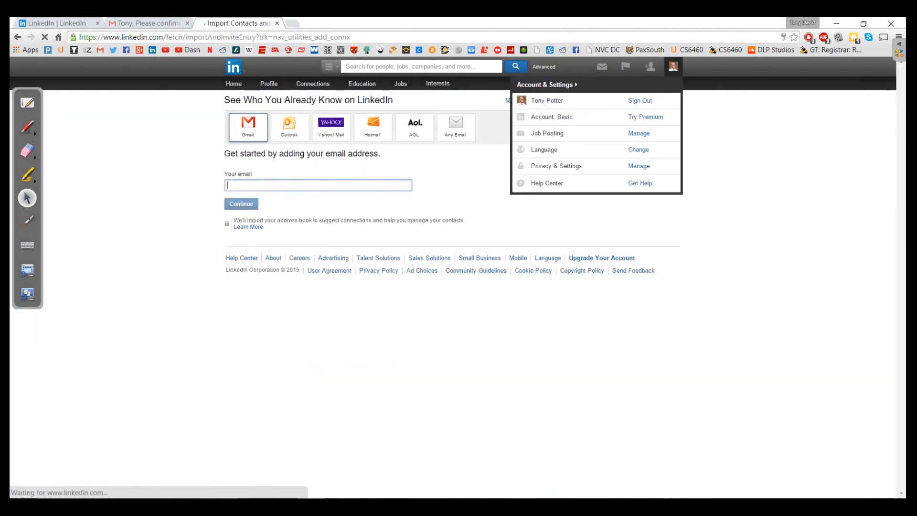
click(640, 101)
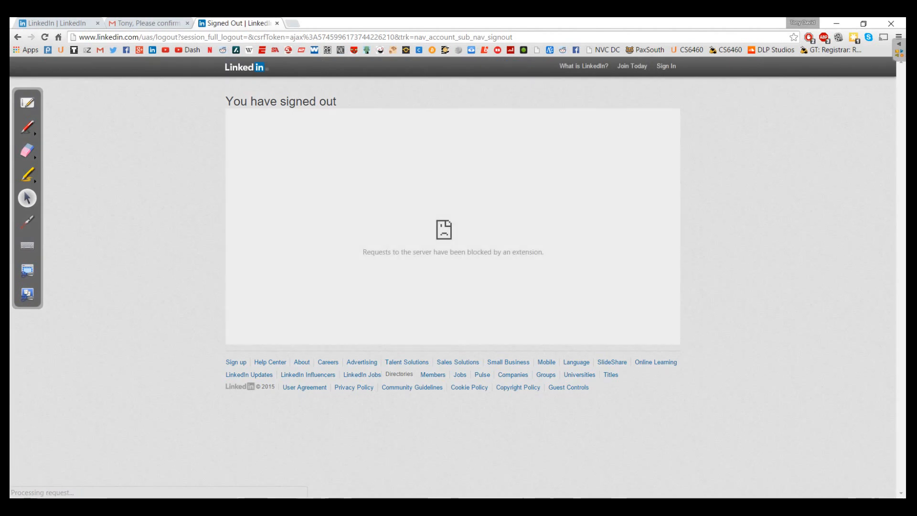
Sign in with the student's email address and password to reach the student's home feed.
click(666, 66)
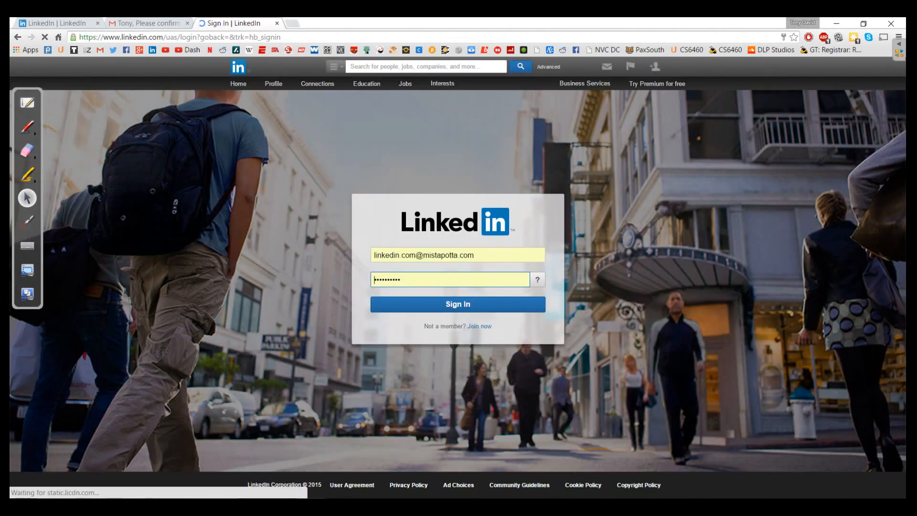
drag(475, 256, 371, 255)
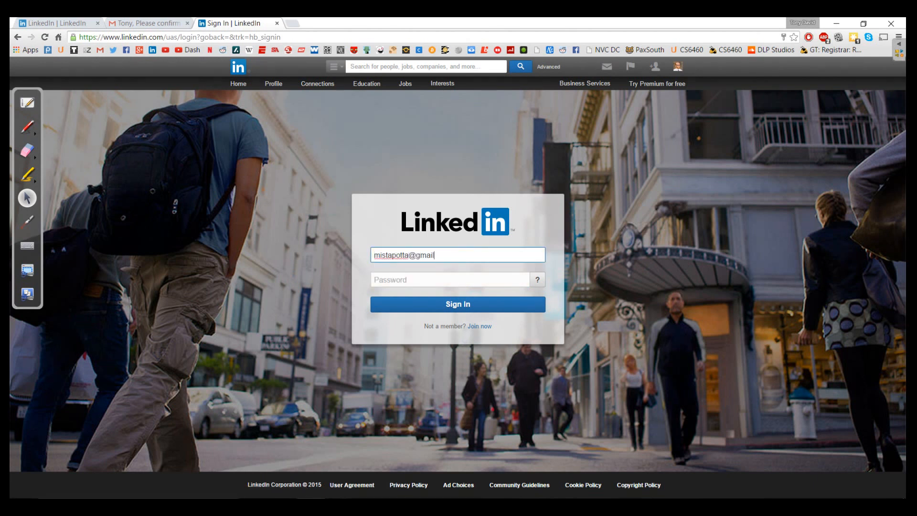
key(Tab)
text(•••)
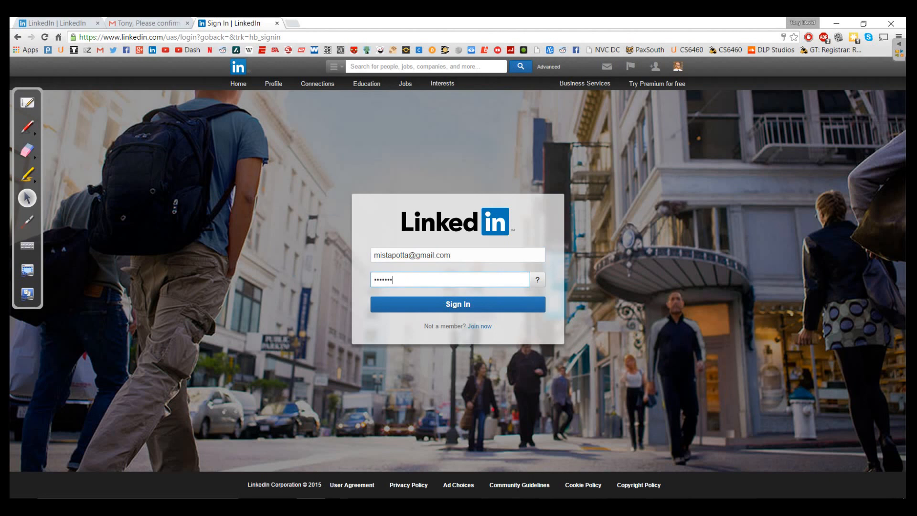
key(Return)
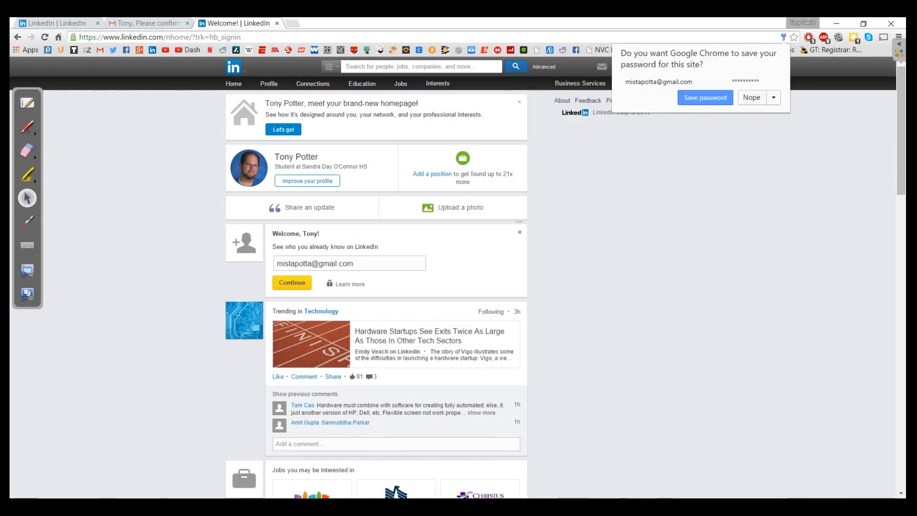
mouse_move(649, 67)
mouse_move(662, 125)
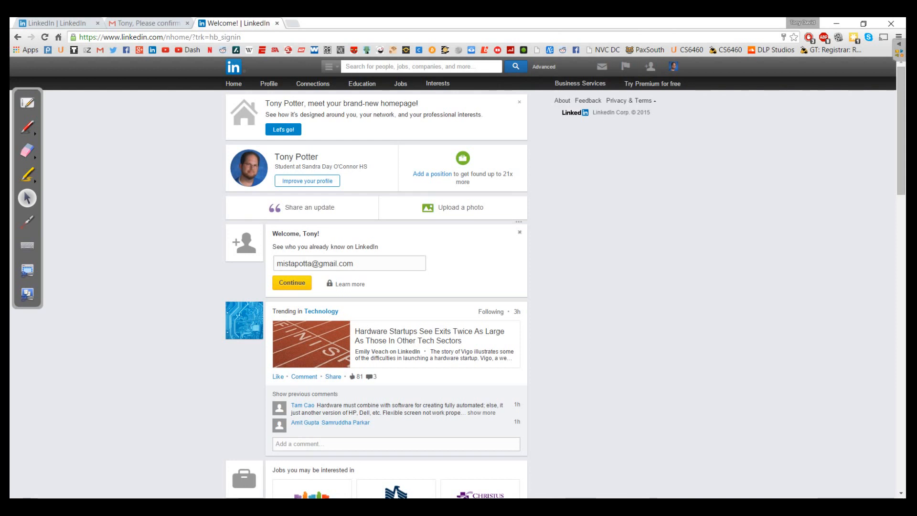
scroll(396, 206, down, 3)
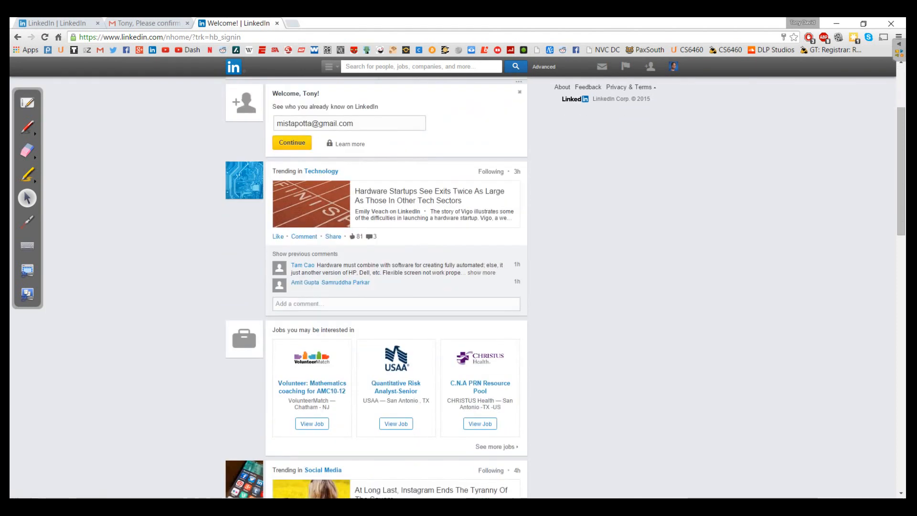
scroll(396, 287, down, 1)
scroll(312, 294, down, 1)
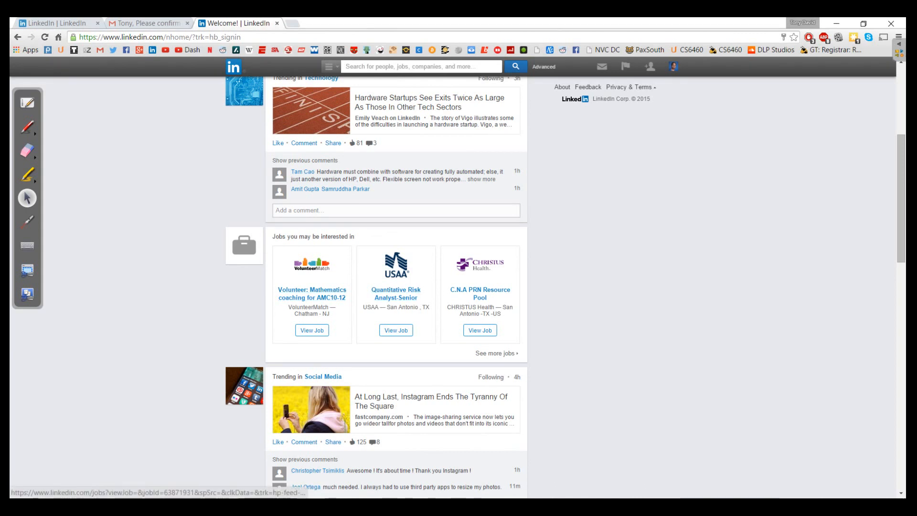
scroll(396, 287, down, 9)
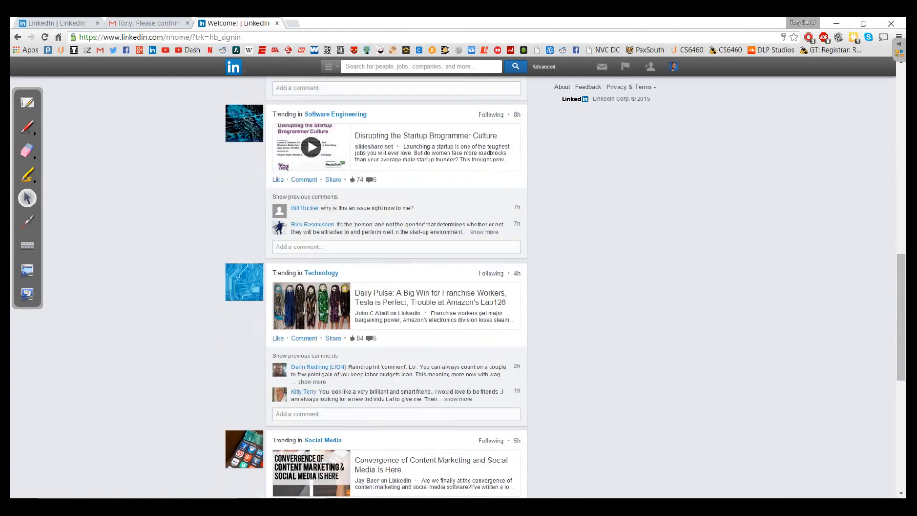
scroll(396, 287, down, 1)
scroll(396, 286, down, 5)
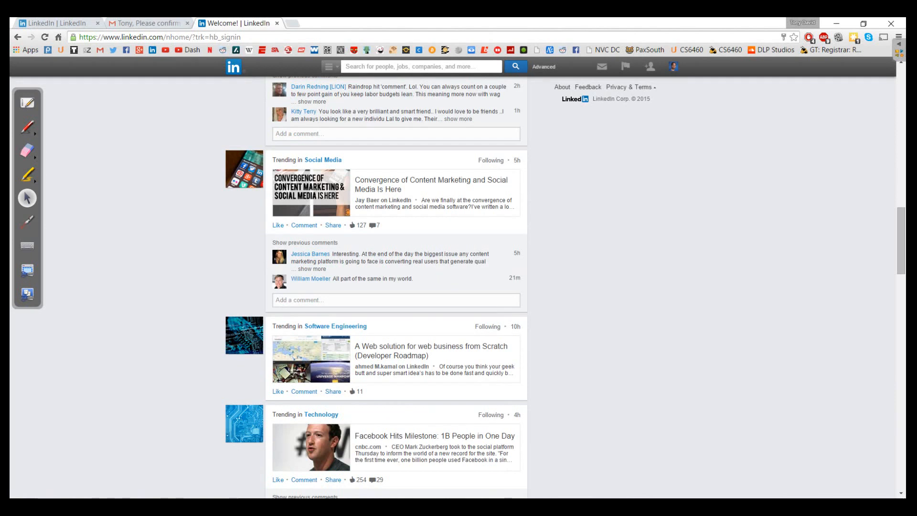
scroll(396, 287, down, 5)
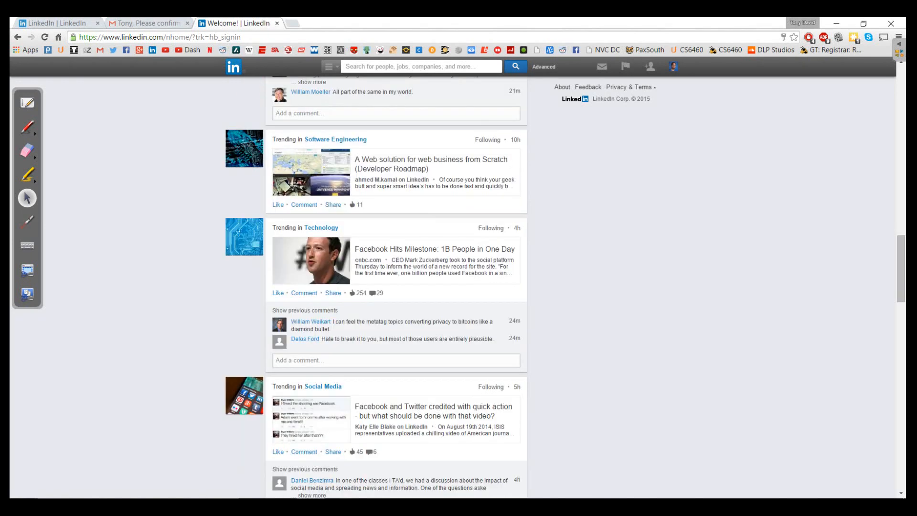
scroll(397, 287, down, 1)
scroll(396, 286, down, 2)
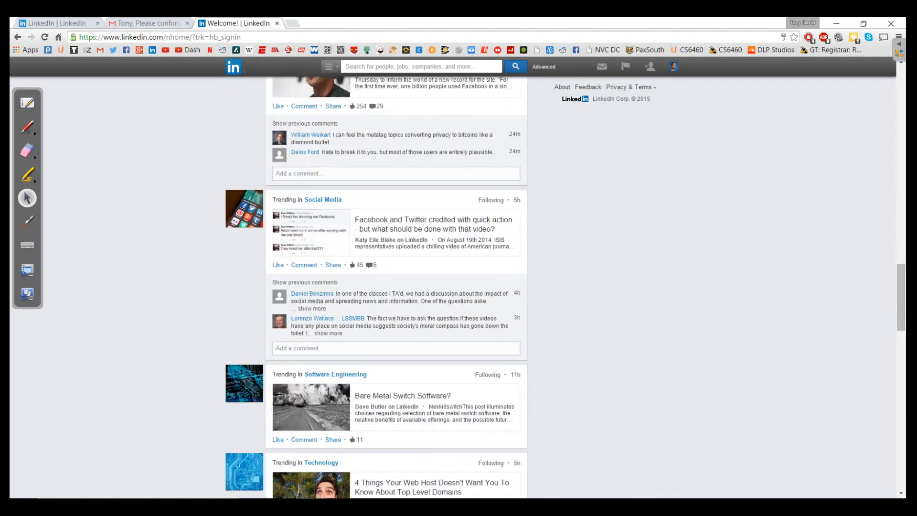